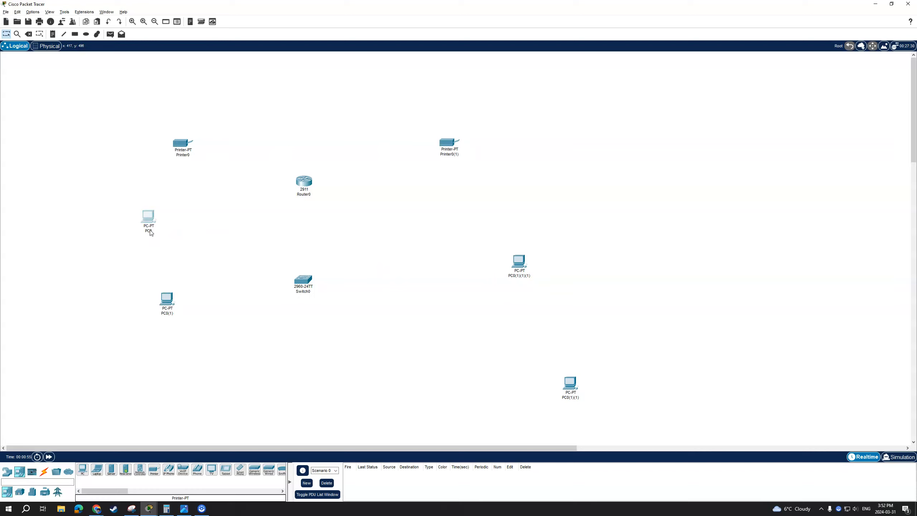
Rename PC0 as Student PC 1 and PC0(1) as Student PC 2.
text(Studen)
key(ctrl+a)
text(S)
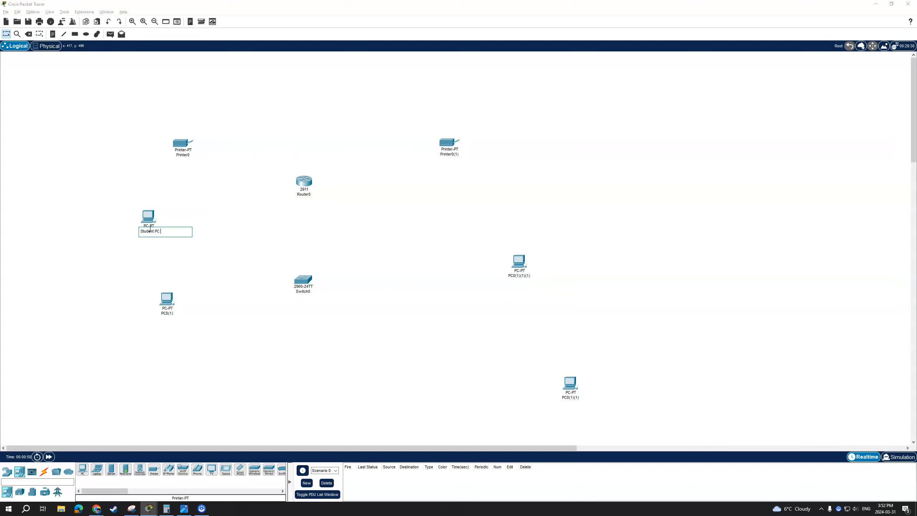
click(166, 315)
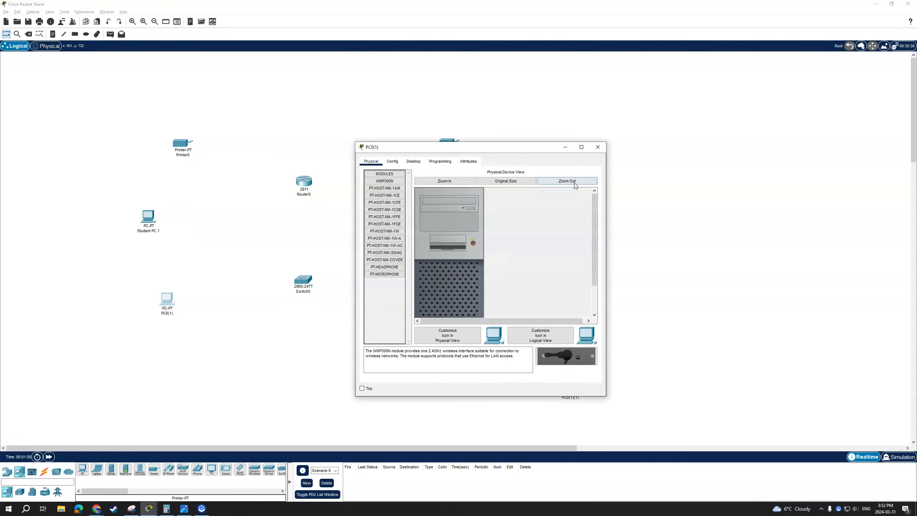
click(599, 147)
click(164, 313)
key(ctrl+a)
text(St)
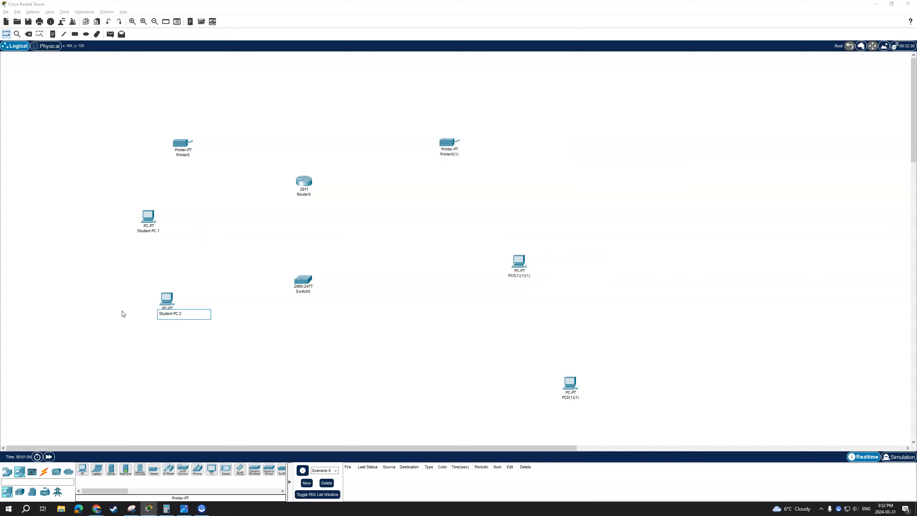
key(Return)
Rename PC0(1)(1)(1) as Staff PC 1 and PC0(1)(1) as Staff PC 2.
click(529, 276)
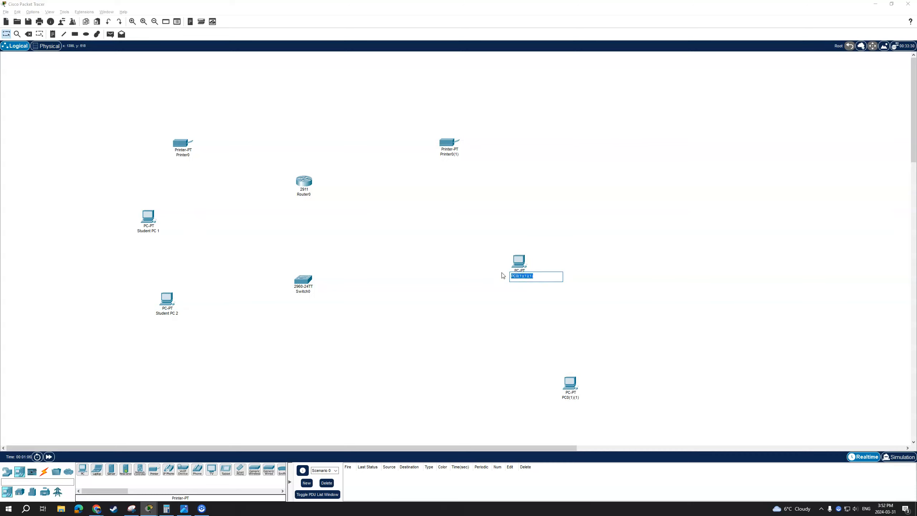
text(Staff PC 1)
key(Return)
click(570, 397)
text(Staff PC 2)
key(Return)
Rename the 2960 switch as SW1 and the 2911 router as R1.
click(305, 291)
text(SW1)
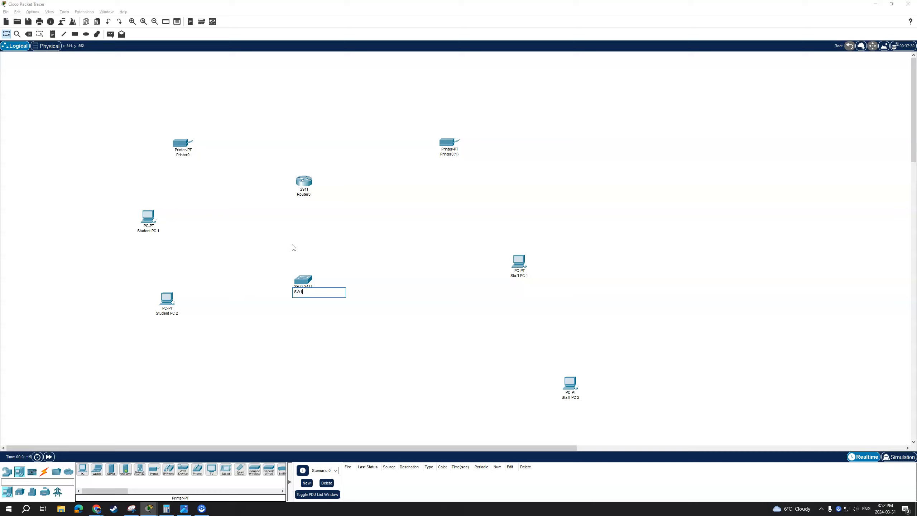
key(Return)
click(303, 194)
text(R1)
key(Return)
Rename Printer0 as Student-Printer and Printer0(1) as Staff-Printer.
click(194, 156)
text(St)
key(ctrl+a)
text(St)
click(449, 154)
text(S)
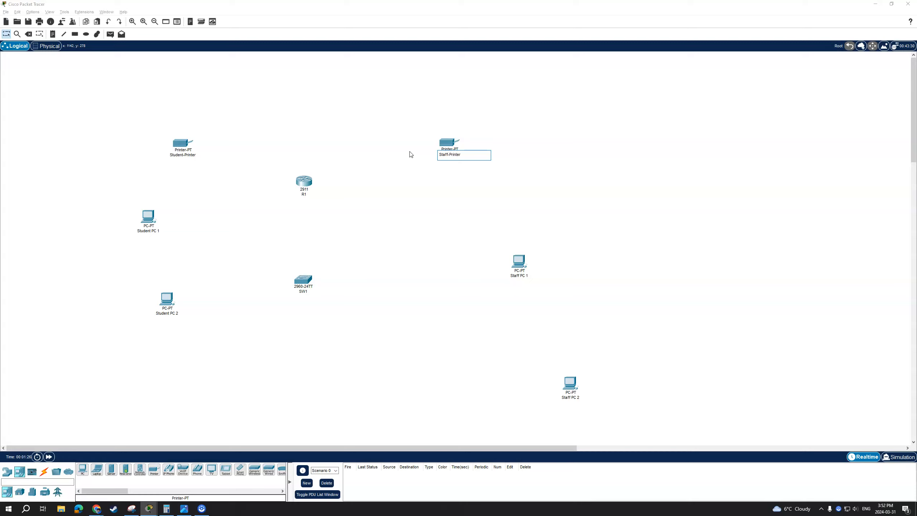
key(Return)
Gather the student PCs and printer on one side of R1 and SW1 and the staff devices on the other.
drag(202, 204, 188, 367)
drag(571, 366, 407, 270)
drag(458, 395, 404, 389)
drag(449, 144, 428, 182)
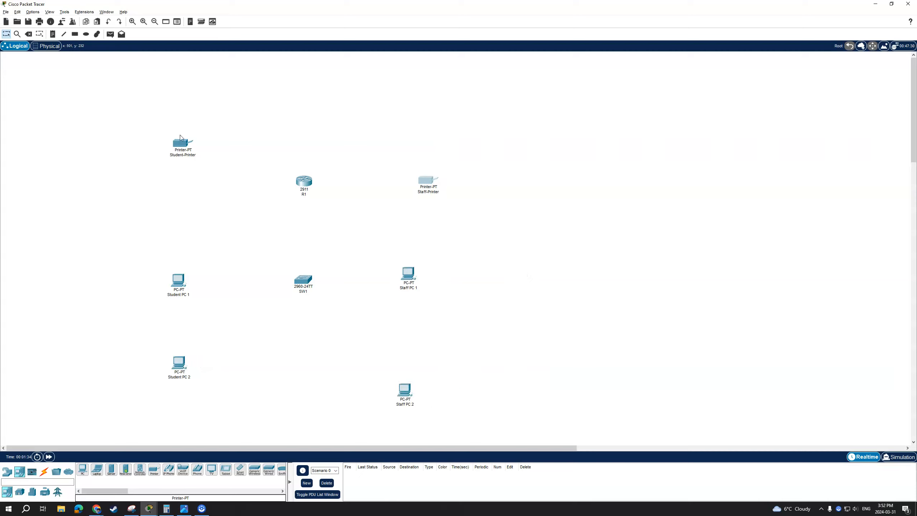
drag(179, 134, 177, 181)
drag(212, 419, 168, 274)
drag(179, 281, 189, 302)
drag(448, 267, 399, 386)
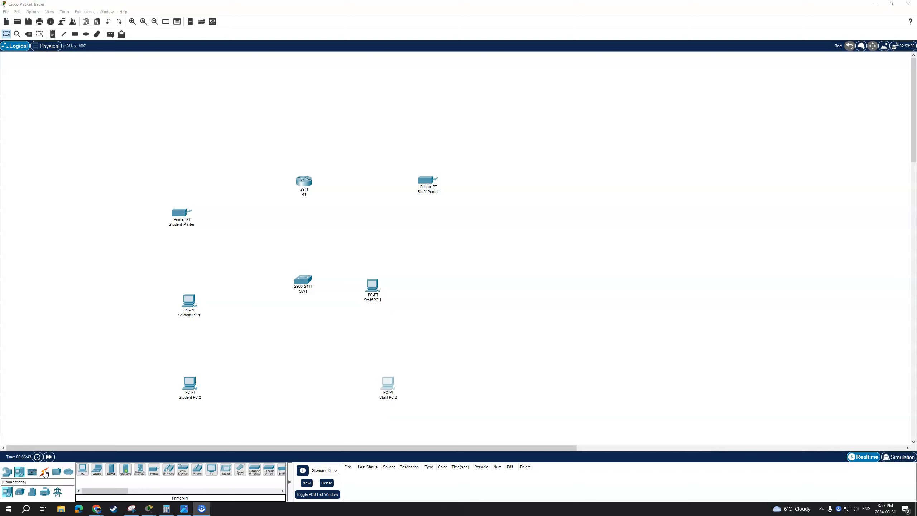
Enable Always Show Port Labels in Logical Workspace in the preferences.
click(49, 12)
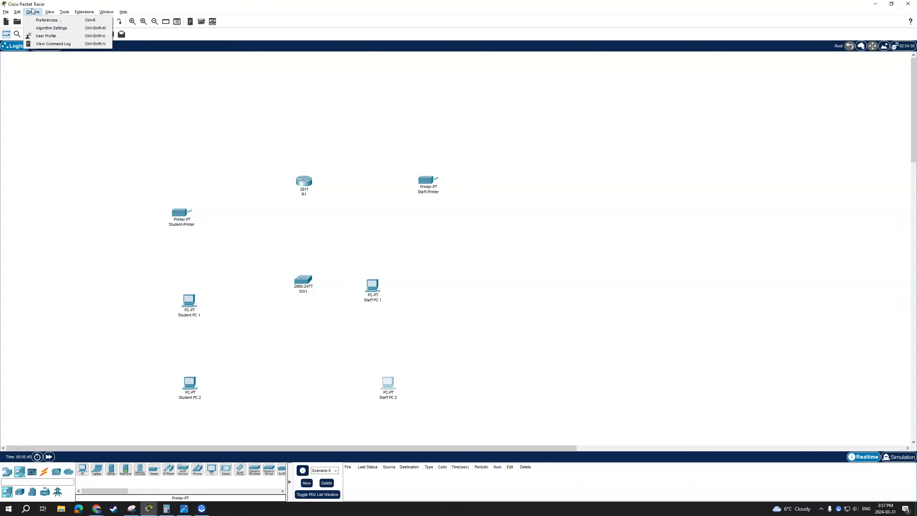
click(44, 20)
click(309, 185)
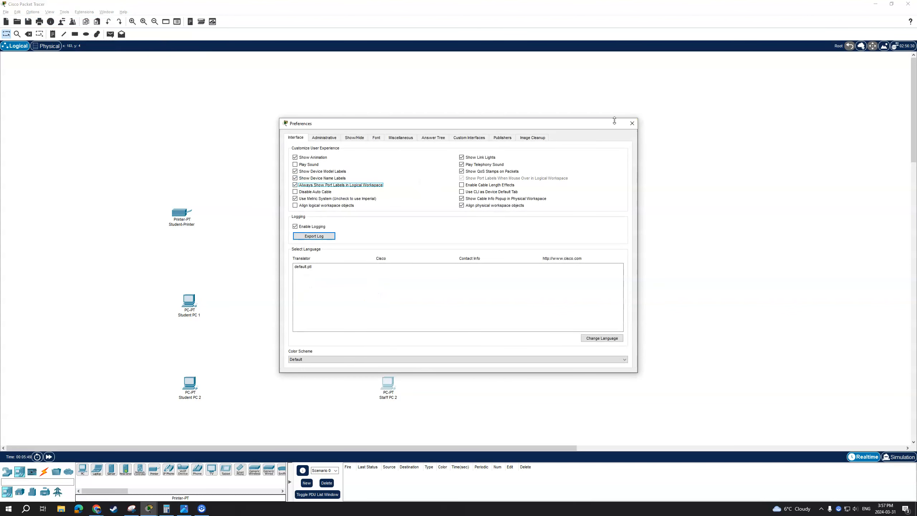
click(632, 123)
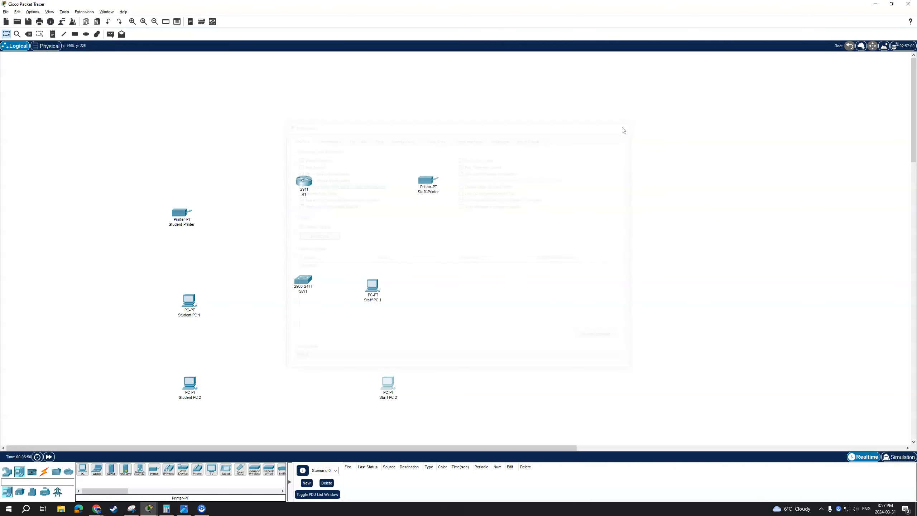
Connect SW1 to R1 with an automatically chosen connection type.
click(45, 471)
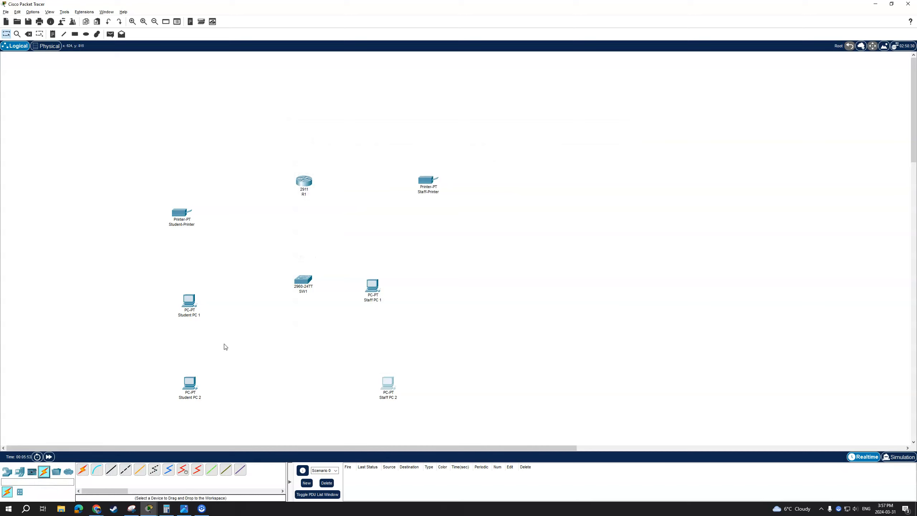
click(82, 469)
click(303, 281)
click(300, 185)
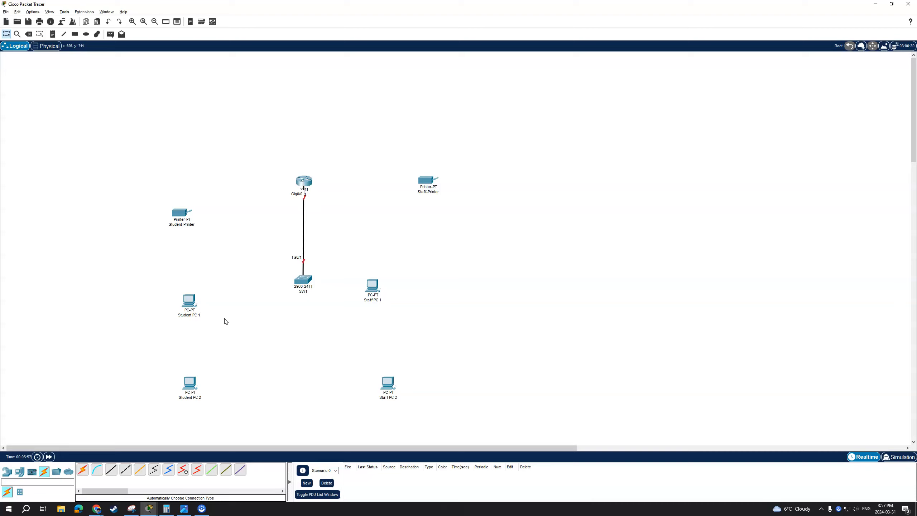
Connect SW1 to Student PC 1 and Student PC 2 with automatically chosen cables.
click(82, 469)
click(303, 279)
click(188, 301)
click(82, 469)
click(303, 278)
click(190, 382)
Connect SW1 to Staff PC 1 and Staff PC 2 with automatically chosen cables.
click(82, 469)
click(302, 278)
click(370, 283)
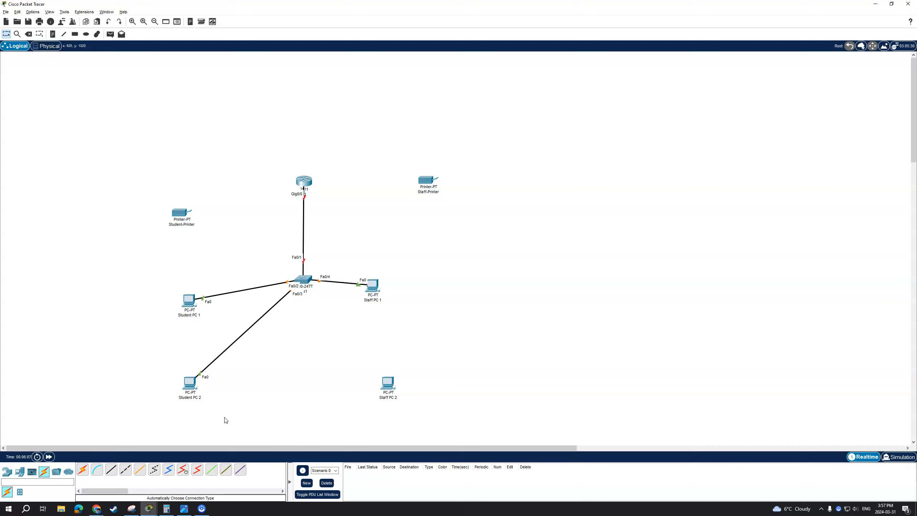
click(83, 469)
click(307, 278)
click(388, 382)
Connect SW1 to Student-Printer and Staff-Printer with automatically chosen cables.
click(84, 471)
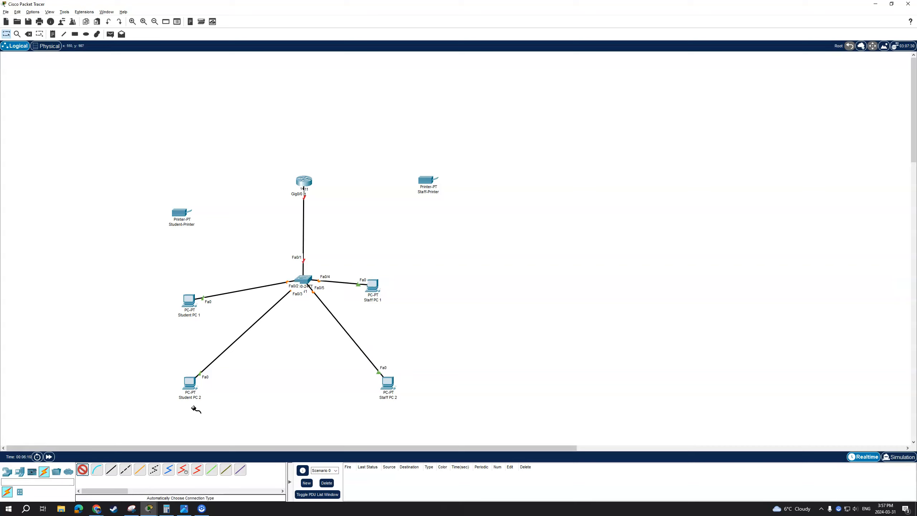
click(306, 278)
click(180, 212)
click(82, 469)
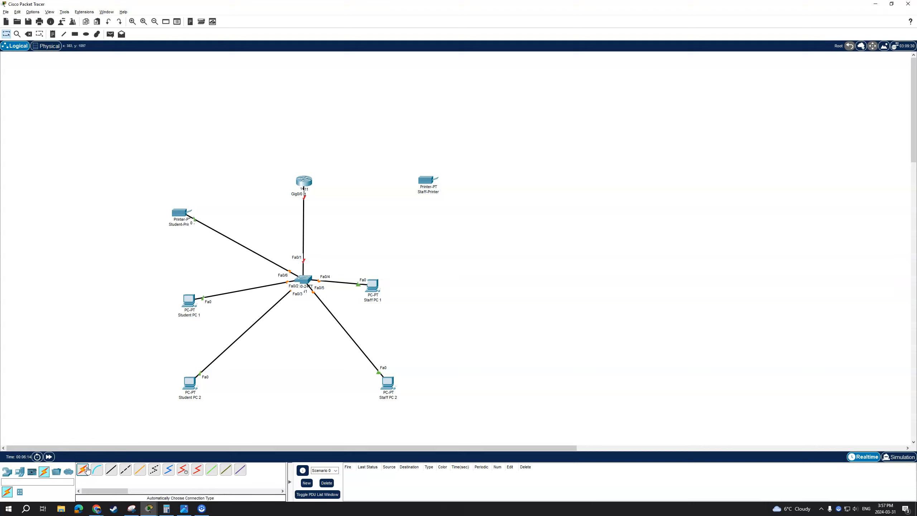
click(315, 285)
click(428, 178)
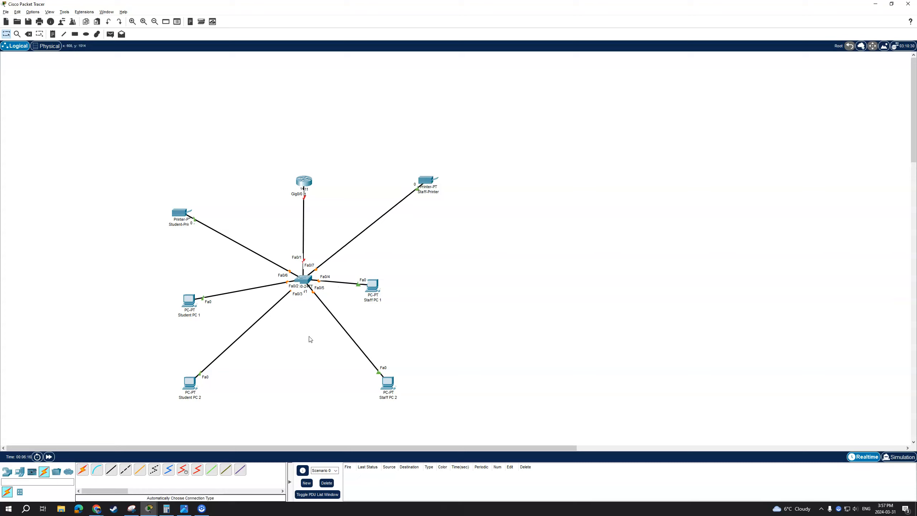
Move Staff PC 1 farther from SW1 and add a note reading fa0/3, VLAN 10 on the Student PC 2 link.
drag(366, 291, 428, 292)
click(52, 34)
click(263, 314)
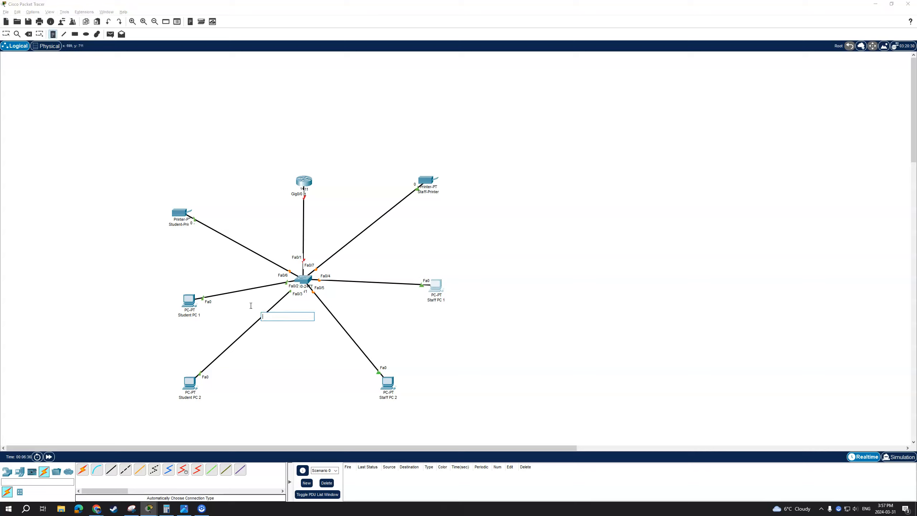
text(fa0/3)
key(Return)
Add a two-line note reading fa0/2, VLAN 10 on the link between SW1 and Student PC 1.
click(261, 288)
click(261, 289)
text(fa0/2)
key(Return)
text(VLAN 10)
key(Escape)
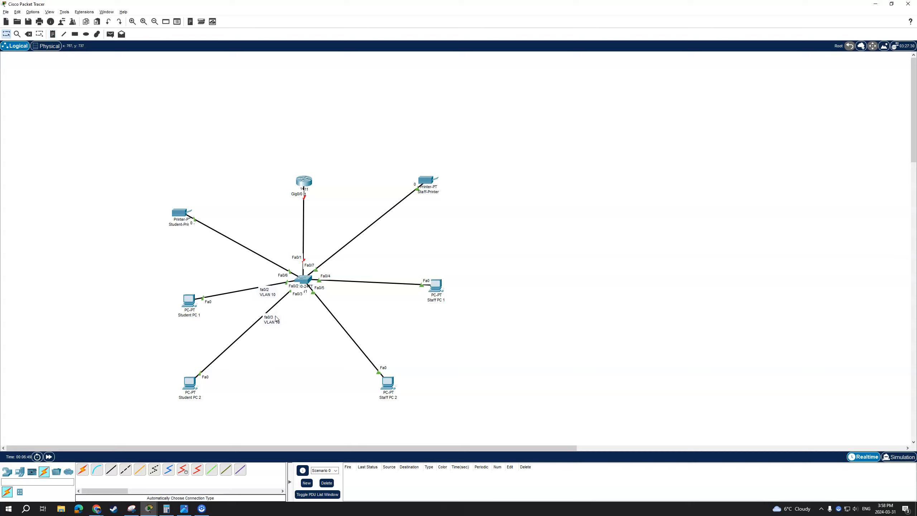
Copy the VLAN note onto the staff PC links, reading fa0/5, VLAN 20 for Staff PC 2 and fa0/4, VLAN 20 for Staff PC 1.
drag(274, 324, 327, 313)
double_click(329, 308)
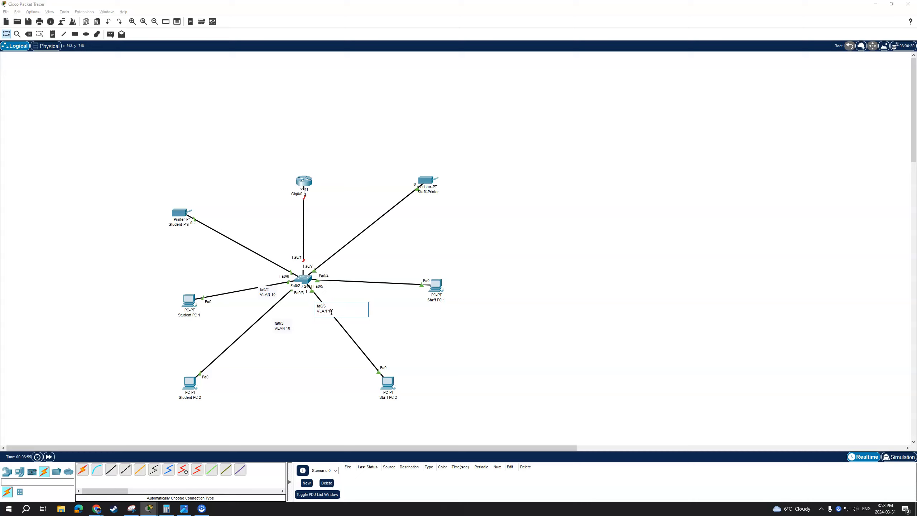
click(336, 289)
drag(330, 310, 344, 256)
double_click(348, 279)
key(BackSpace)
text(4)
click(349, 290)
Label the Staff-Printer link fa0/7, VLAN 40 and the Student-Printer link fa0/6, VLAN 30 using copied notes.
double_click(345, 249)
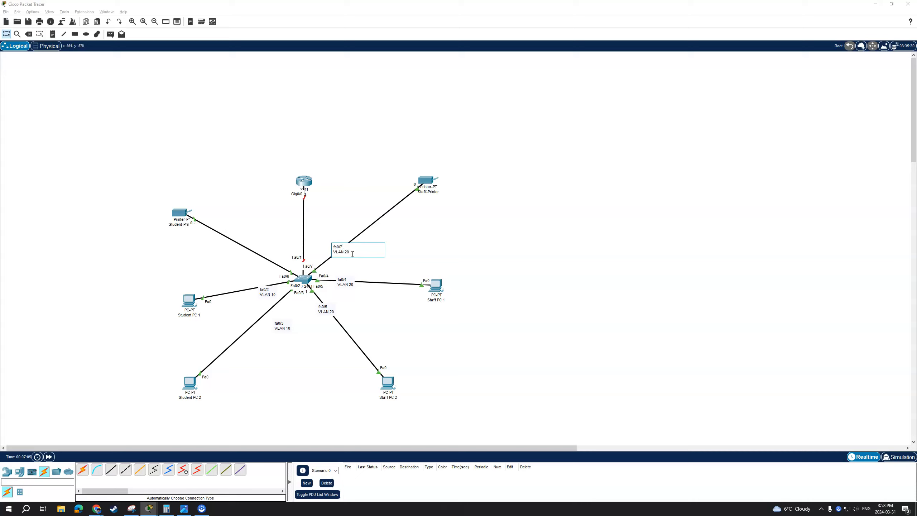
click(359, 239)
key(ctrl+c)
key(ctrl+v)
drag(365, 254, 243, 247)
double_click(239, 242)
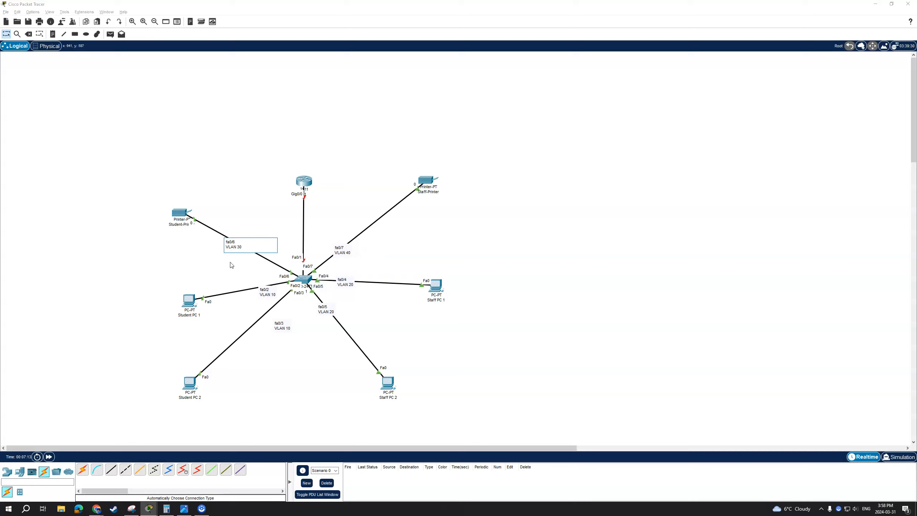
click(218, 277)
Copy a note to the R1 end of the router link and change its text to g0/0, SVI.
click(234, 250)
key(ctrl+c)
key(ctrl+v)
double_click(303, 214)
drag(303, 207, 292, 208)
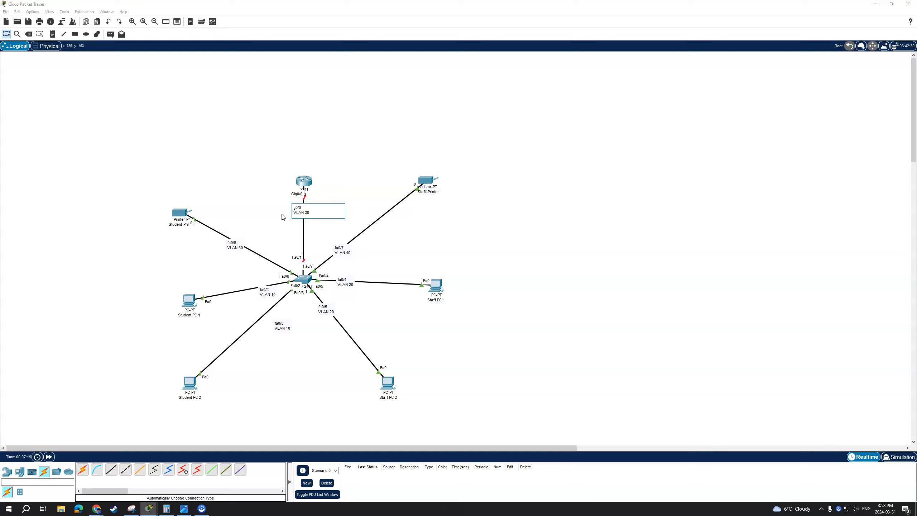
drag(310, 212, 292, 213)
text(SVI)
click(255, 213)
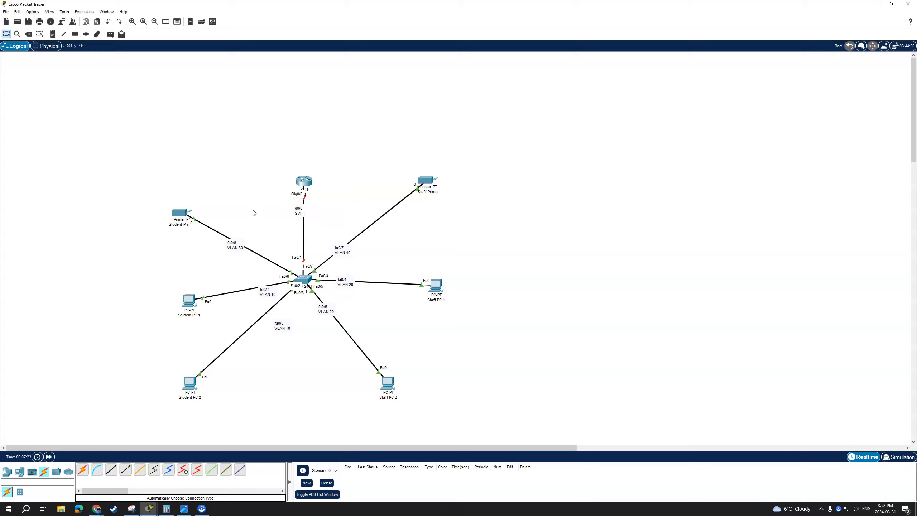
Copy the g0/0 note to the SW1 end of the router link and change it to fa0/1, trunk.
drag(302, 213, 302, 234)
double_click(302, 234)
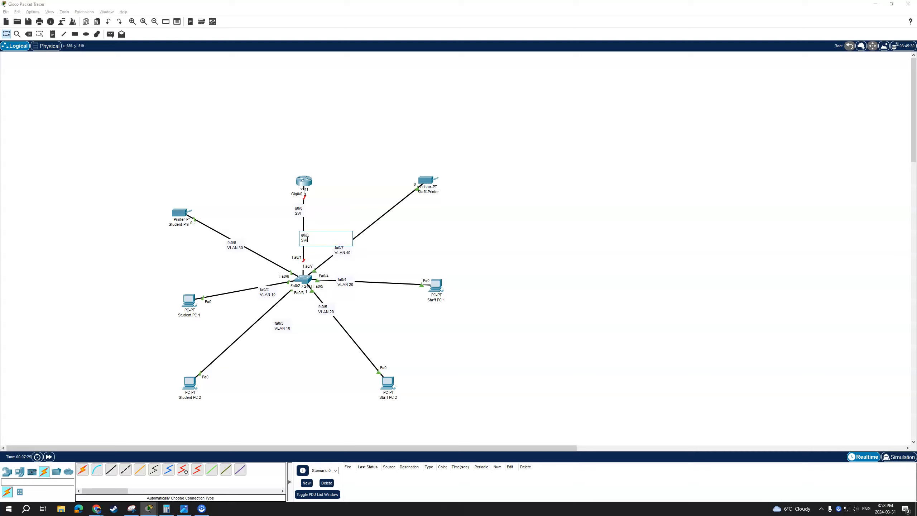
text(g)
text(a0/1)
key(Return)
scroll(301, 395, down, 3)
click(304, 183)
Turn off Always Show Port Labels in Logical Workspace in the preferences.
click(32, 12)
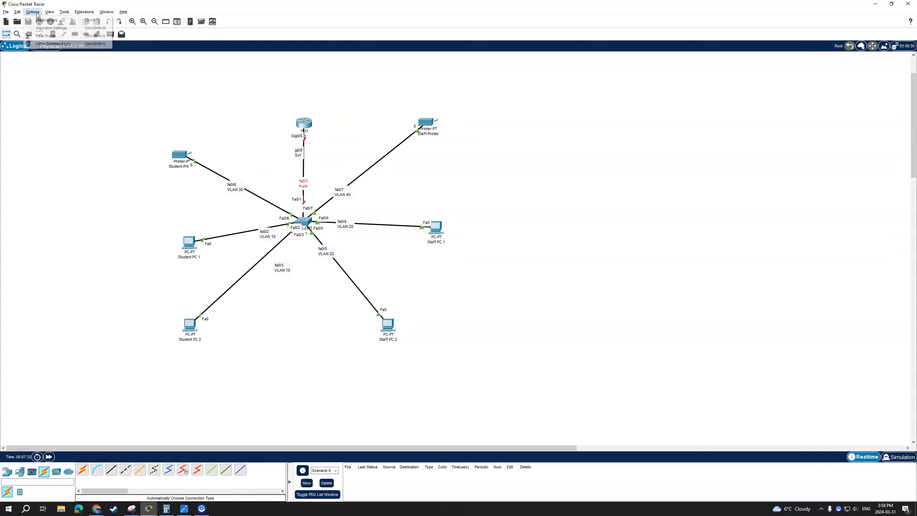
click(43, 20)
click(317, 184)
click(631, 123)
Move Student PC 1 slightly outward and reposition the fa0/2, fa0/3 and fa0/5 notes on their links near SW1.
drag(192, 248, 181, 254)
drag(268, 236, 270, 231)
drag(279, 267, 271, 250)
drag(333, 255, 331, 249)
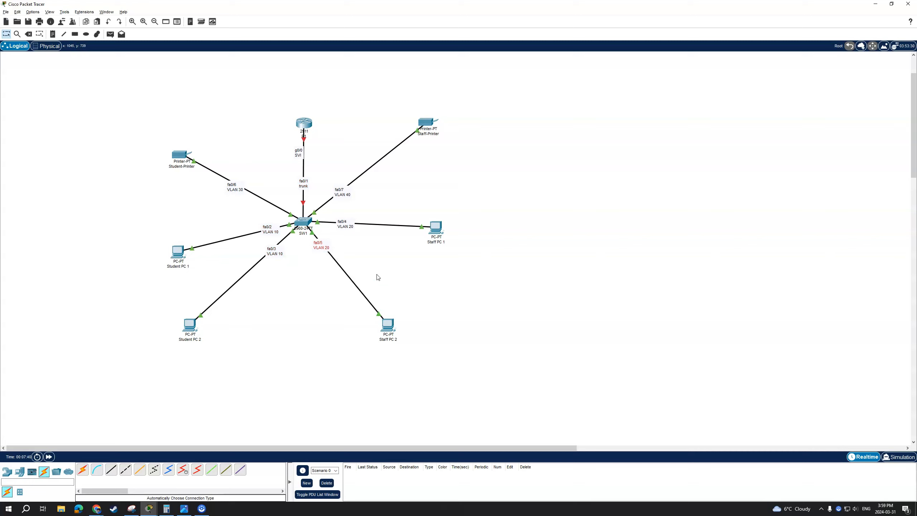
Rearrange Staff-Printer and both staff PCs around SW1 and reposition the fa0/4 and fa0/5 notes on their links.
drag(439, 230, 443, 260)
drag(342, 222, 334, 227)
drag(425, 128, 391, 220)
drag(459, 255, 361, 353)
drag(321, 246, 315, 257)
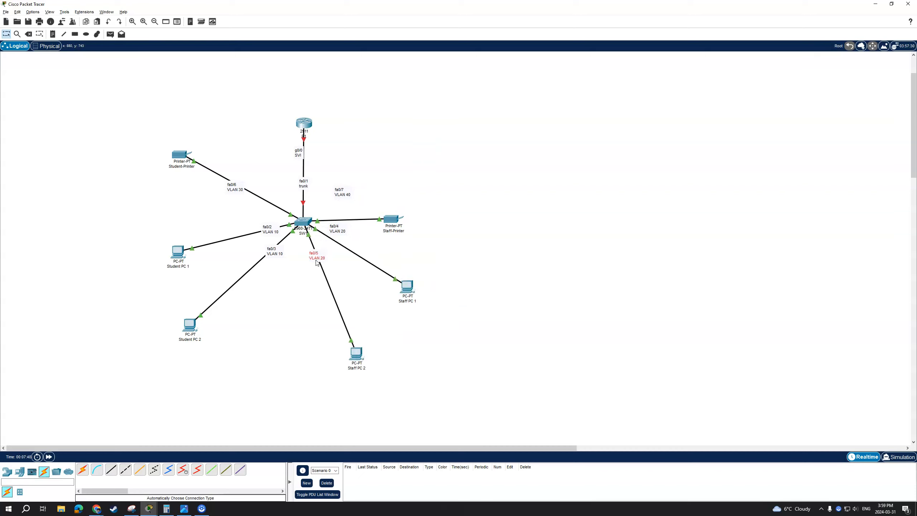
drag(341, 229, 339, 245)
Shift the student PCs and their notes, and line both printers up level with SW1 with their notes on the links.
drag(207, 222, 189, 343)
drag(274, 253, 264, 234)
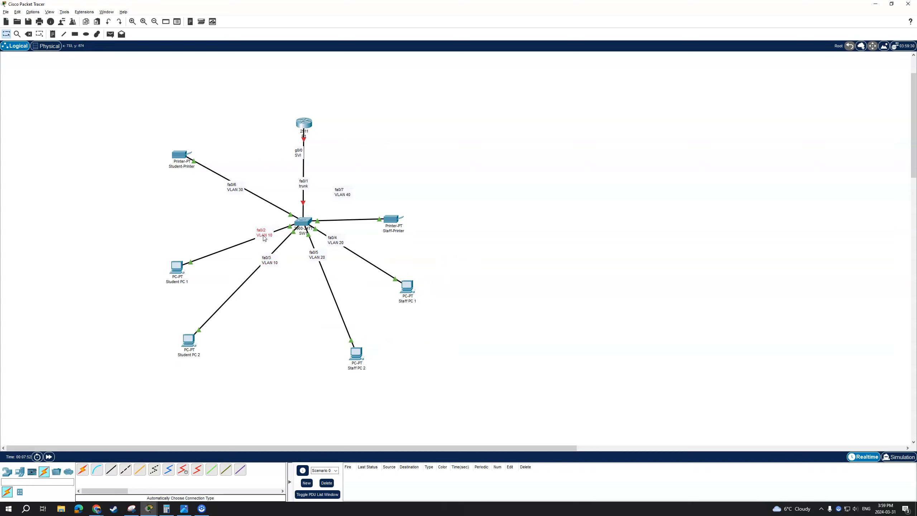
mouse_move(393, 222)
mouse_down()
mouse_move(395, 231)
mouse_move(408, 227)
mouse_up()
drag(345, 195, 373, 225)
drag(188, 162, 197, 220)
drag(228, 186, 265, 217)
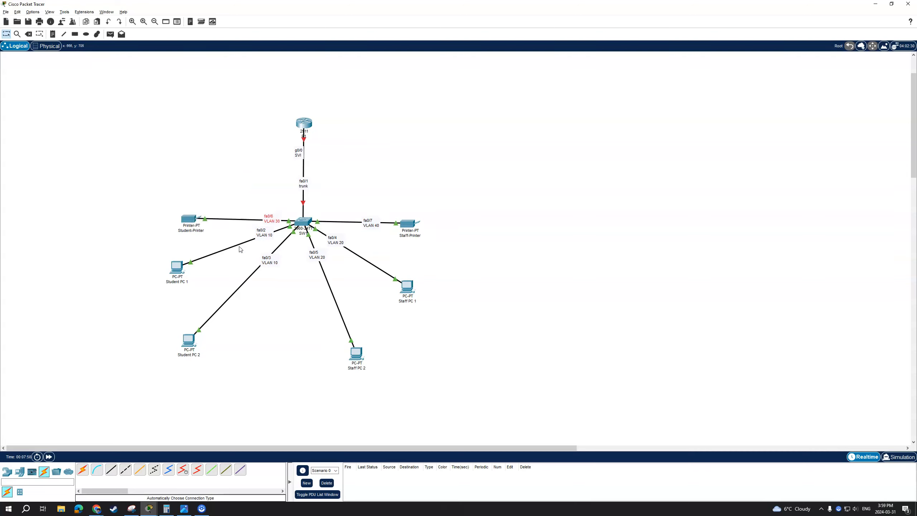
Move Student PC 1 and Student PC 2 closer below SW1 and reposition the fa0/2 and fa0/3 notes on their links.
drag(289, 287, 243, 238)
drag(177, 268, 196, 296)
drag(191, 348, 257, 330)
drag(269, 260, 281, 266)
drag(264, 232, 268, 248)
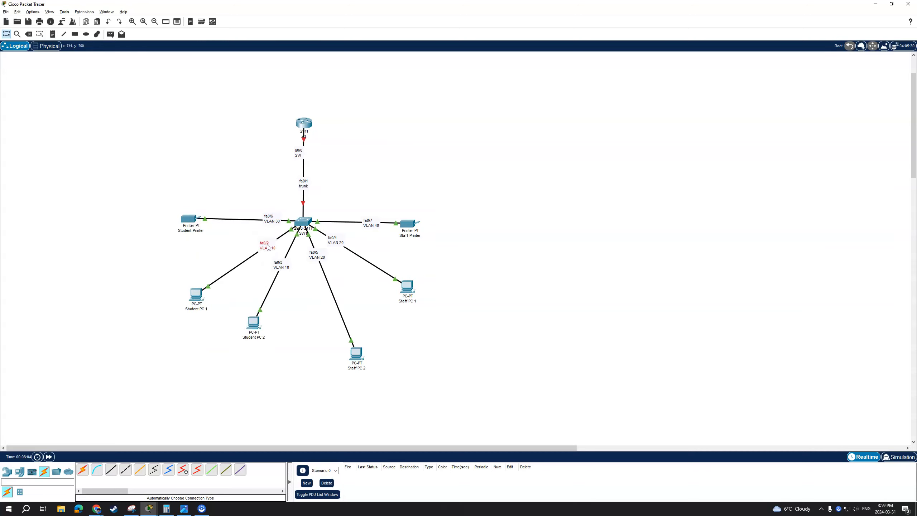
Move both printers closer and slightly above SW1 with their notes on the links, and center the g0/0 SVI note on the router link.
drag(188, 223, 238, 195)
drag(270, 220, 278, 212)
drag(415, 231, 395, 194)
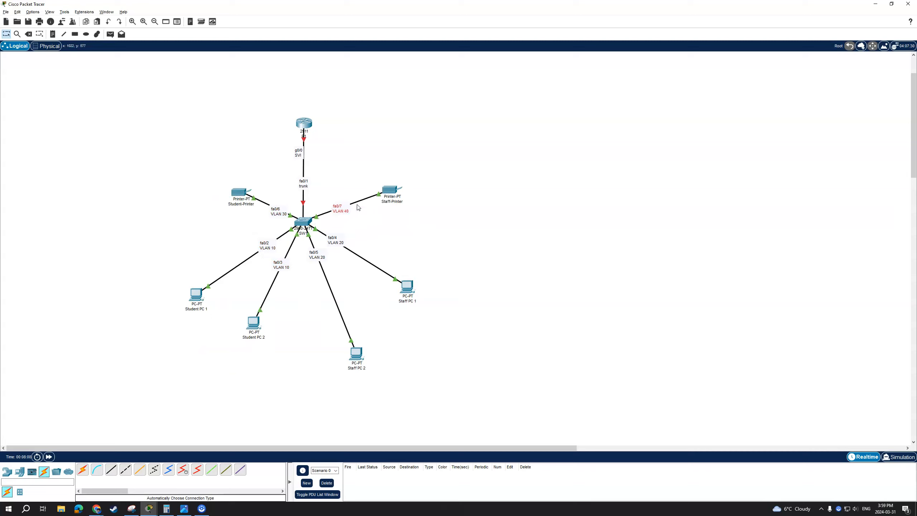
drag(298, 153, 305, 154)
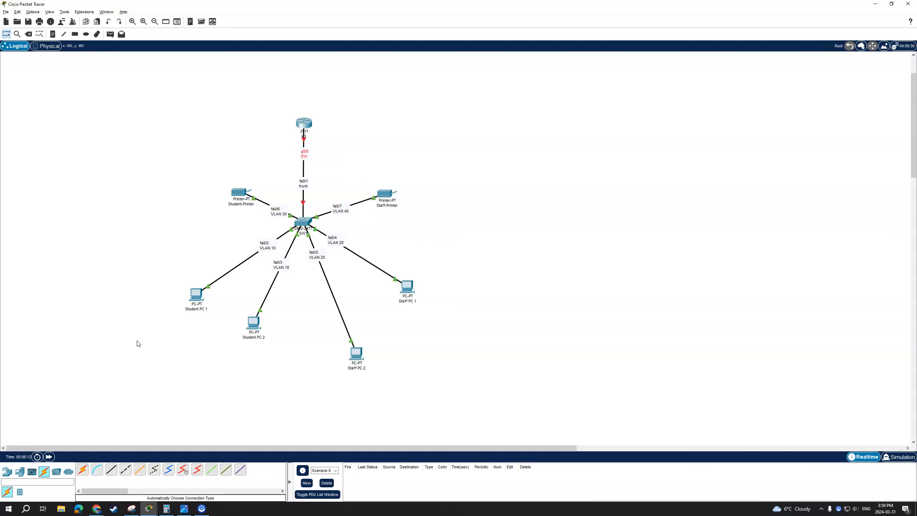
Add a note below Student PC 1 reading 192.168.10.10 /24, VLAN 10.
click(52, 34)
click(182, 317)
text(192.168.10.10)
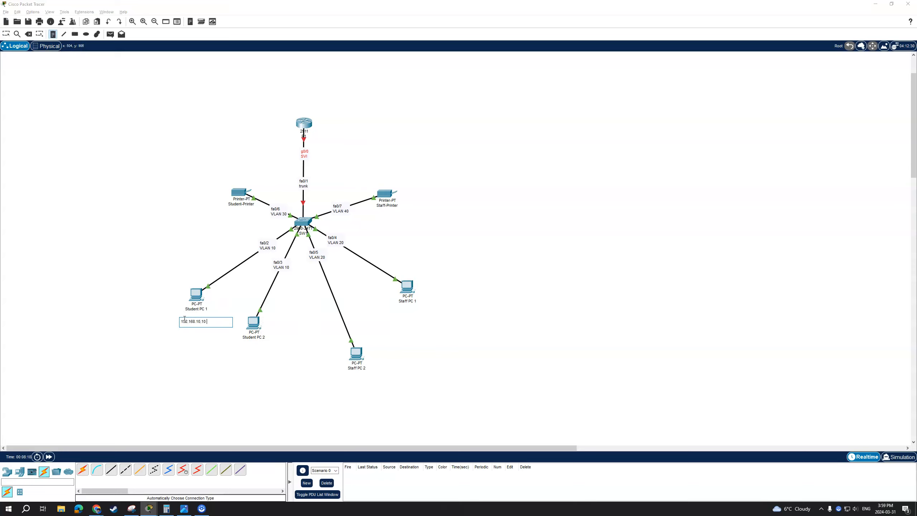
text( /24)
key(Return)
Add notes below Student PC 2 reading 192.168.10.11 /24, VLAN 10 and below Staff PC 2 reading 192.168.20.11 /24, VLAN 20.
click(246, 352)
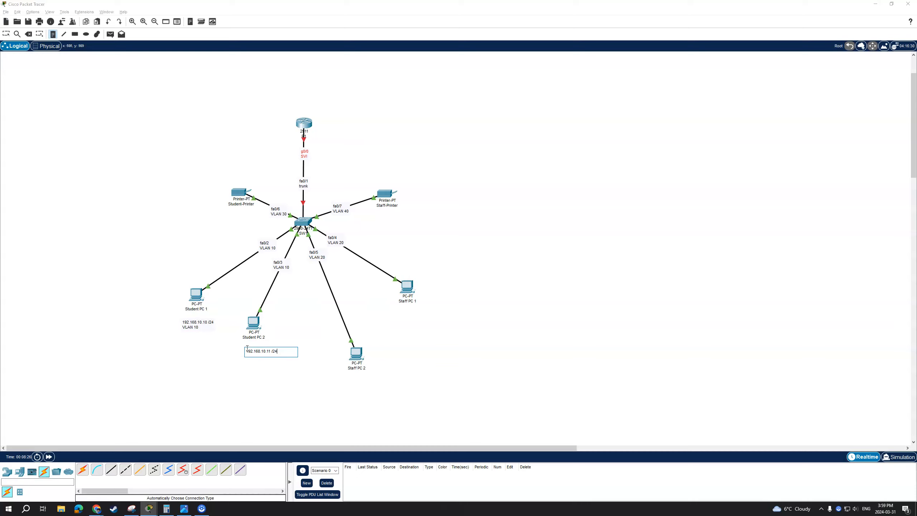
key(Return)
click(345, 379)
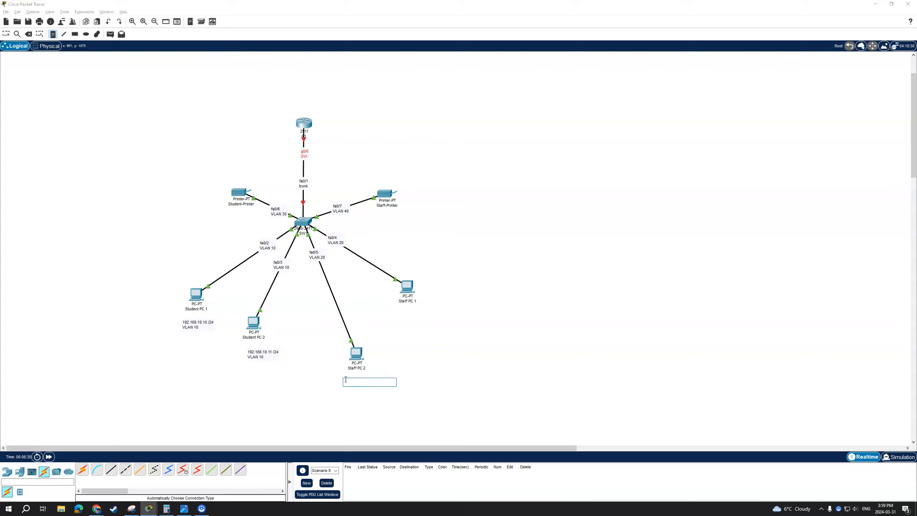
text(192)
text(.168.20.11 /24)
key(Return)
Add notes below Staff PC 1 reading 192.168.20.10 /24, VLAN 20 and below Staff-Printer reading 192.168.40.2, VLAN 40.
click(399, 309)
text(168.20)
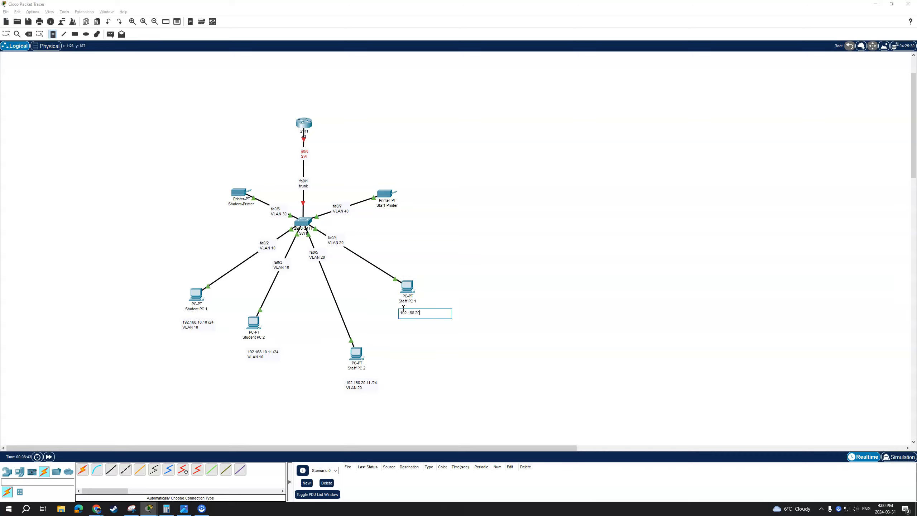
text(92.168.20.10 /24)
key(Return)
click(379, 213)
text(192)
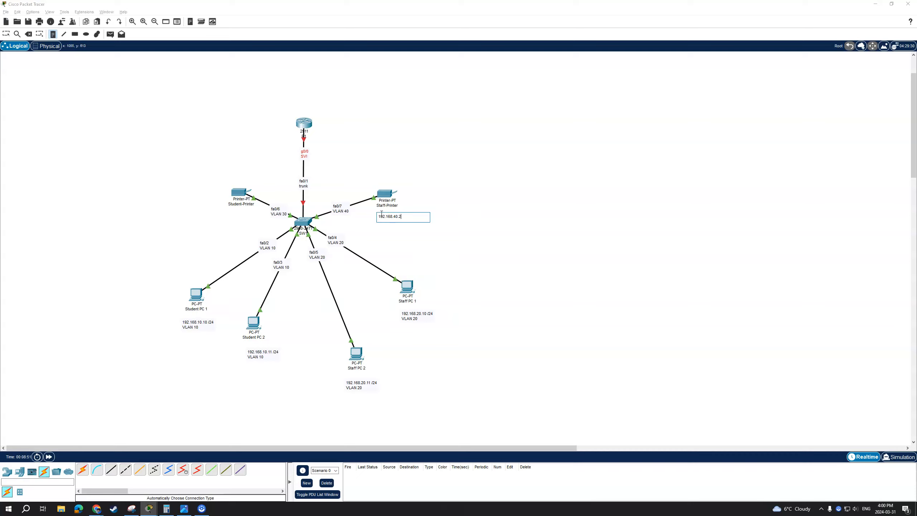
text(.168.40.2)
key(Return)
Add a note below Student-Printer reading 192.168.30.2 /24, VLAN 30.
click(222, 215)
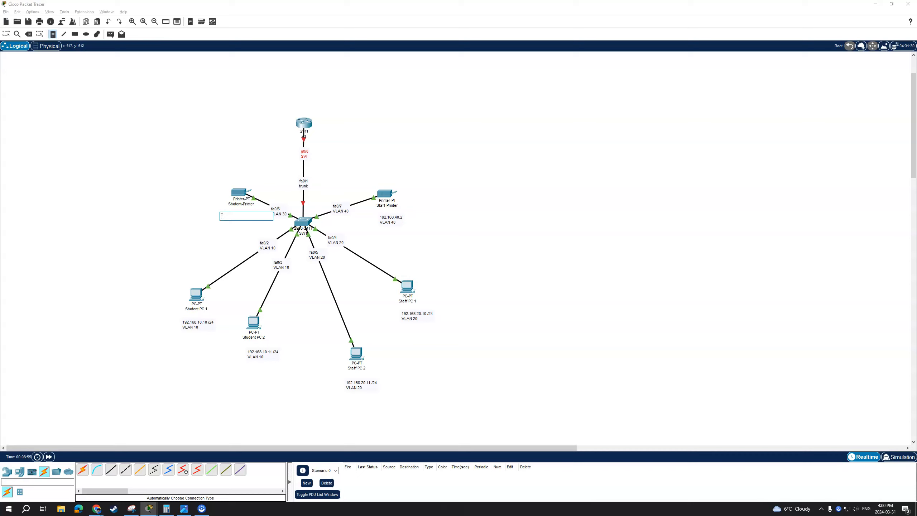
text(192.168.30.2 /24)
key(Return)
text(VLAN 30)
key(Escape)
Move Student-Printer and its address note farther from SW1, and tuck the other address notes closer beneath their devices.
drag(247, 197, 203, 210)
drag(209, 324, 207, 318)
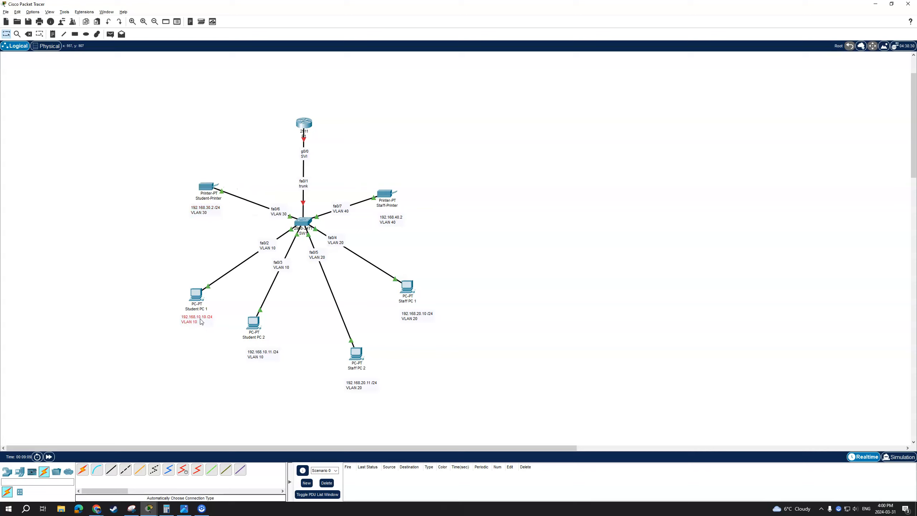
drag(263, 360, 254, 351)
drag(374, 392, 373, 386)
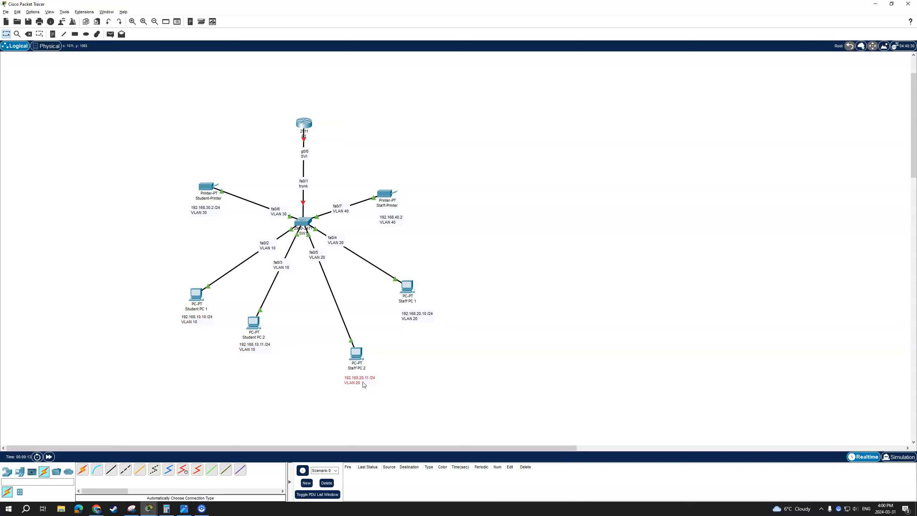
drag(416, 319, 408, 317)
drag(389, 225, 385, 222)
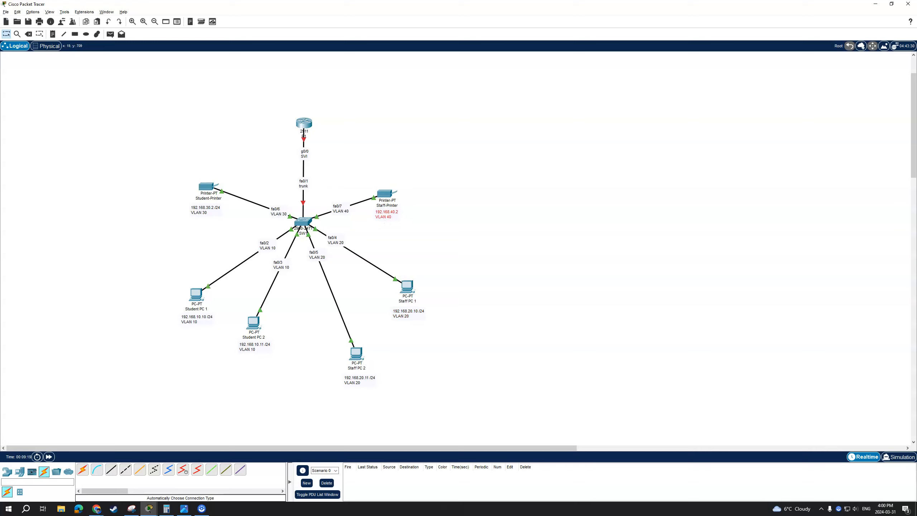
Configure Student PC 1 with static IPv4 address 192.168.10.10, subnet mask 255.255.255.0 and default gateway 192.168.10.1.
double_click(196, 293)
click(413, 162)
click(366, 191)
click(445, 212)
text(192.168.10.10)
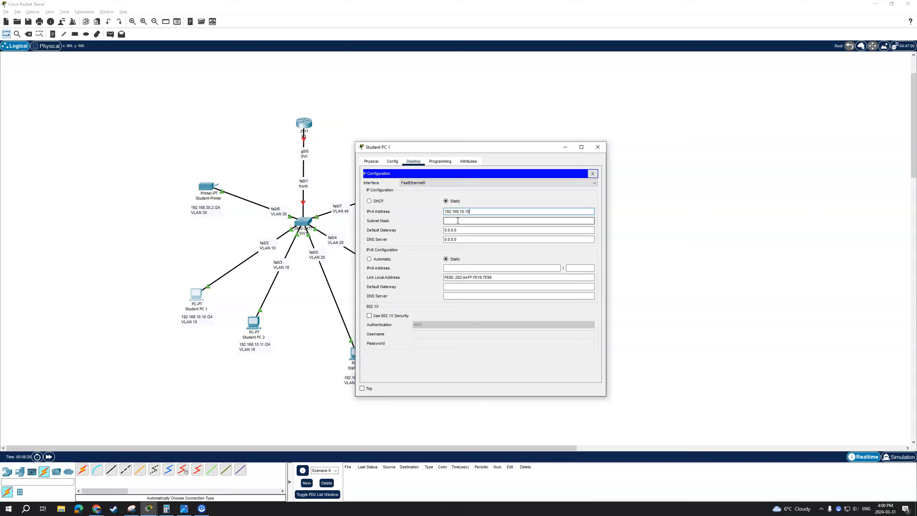
click(457, 220)
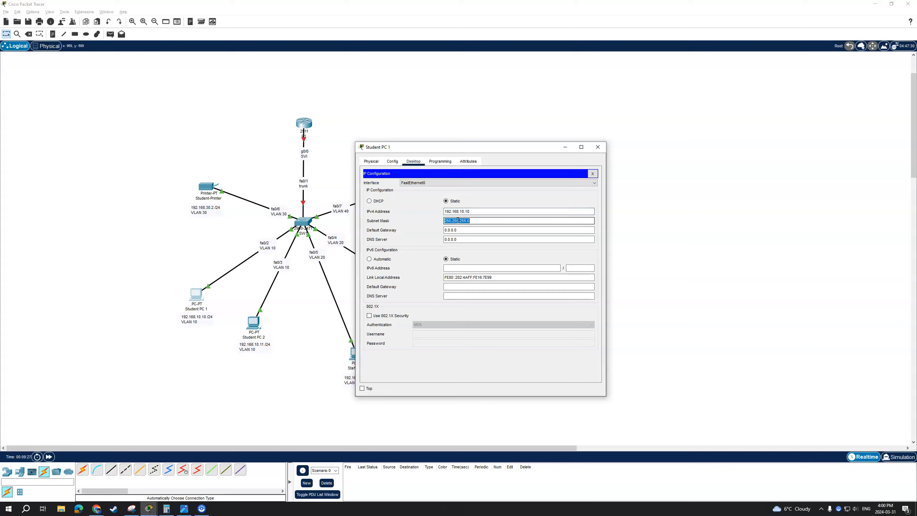
key(Tab)
text(19)
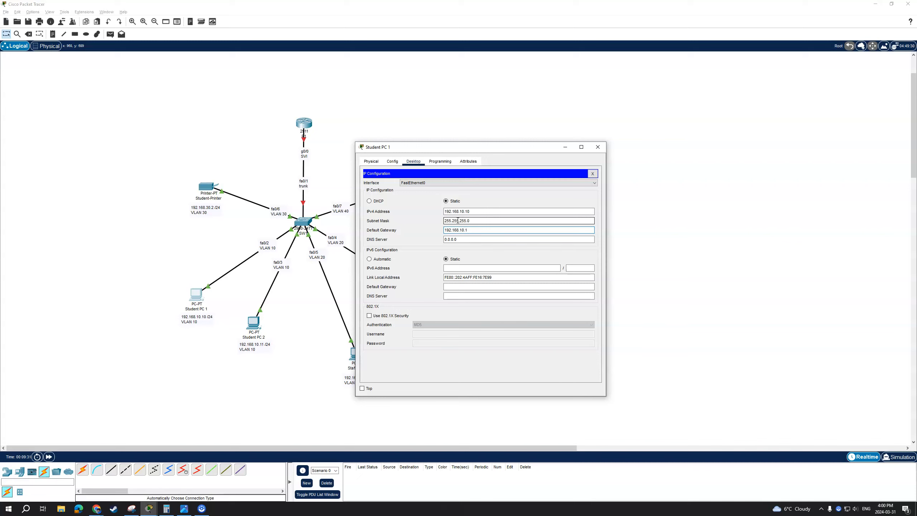
drag(465, 230, 409, 231)
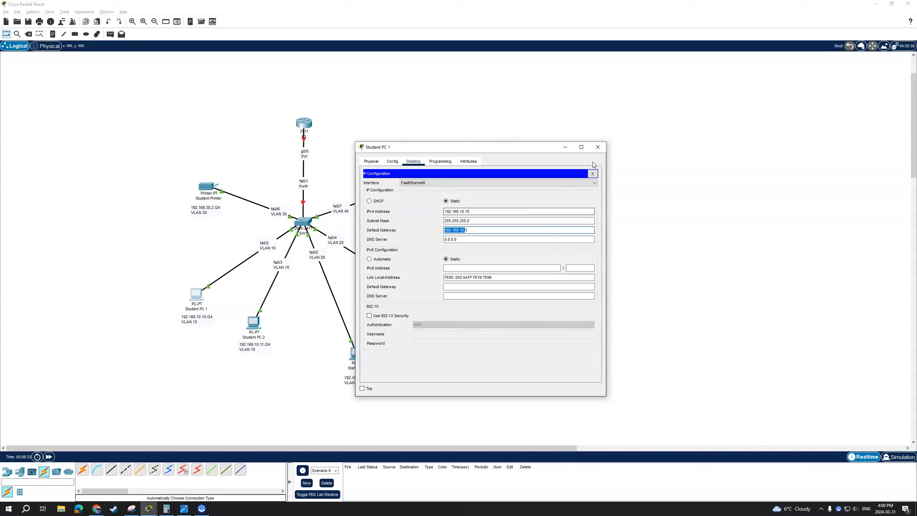
click(597, 147)
Configure Student PC 2 with static IPv4 address 192.168.10.11, subnet mask 255.255.255.0 and default gateway 192.168.10.1.
click(253, 321)
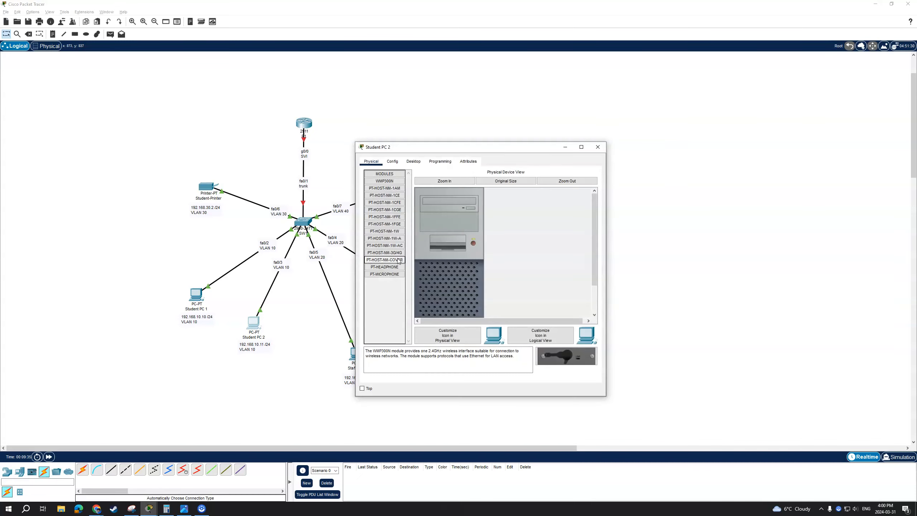
click(413, 162)
click(314, 298)
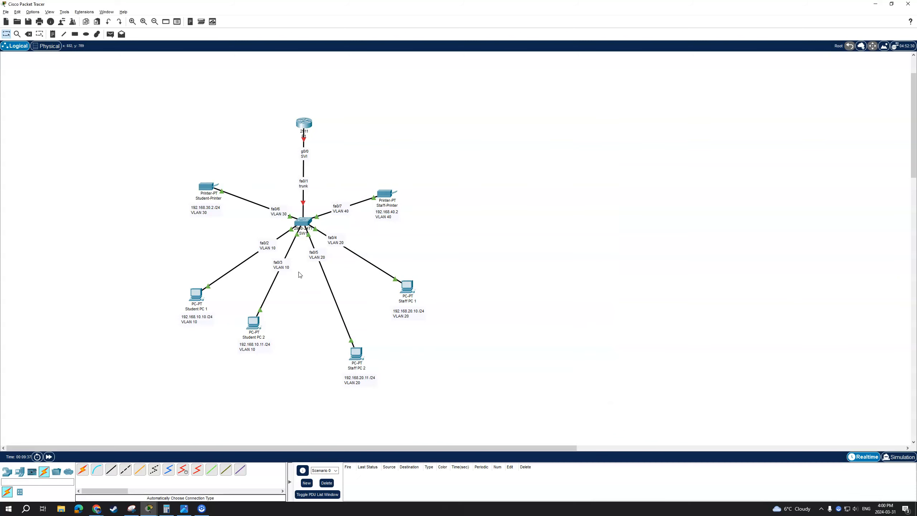
click(255, 321)
click(387, 191)
click(462, 212)
text(192.168.10.)
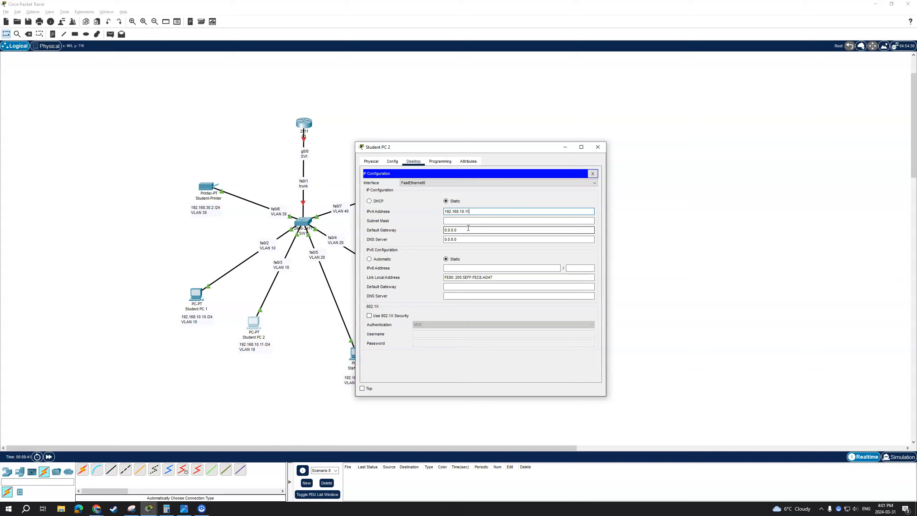
text(11)
click(463, 220)
triple_click(467, 229)
text(192.168.10.1)
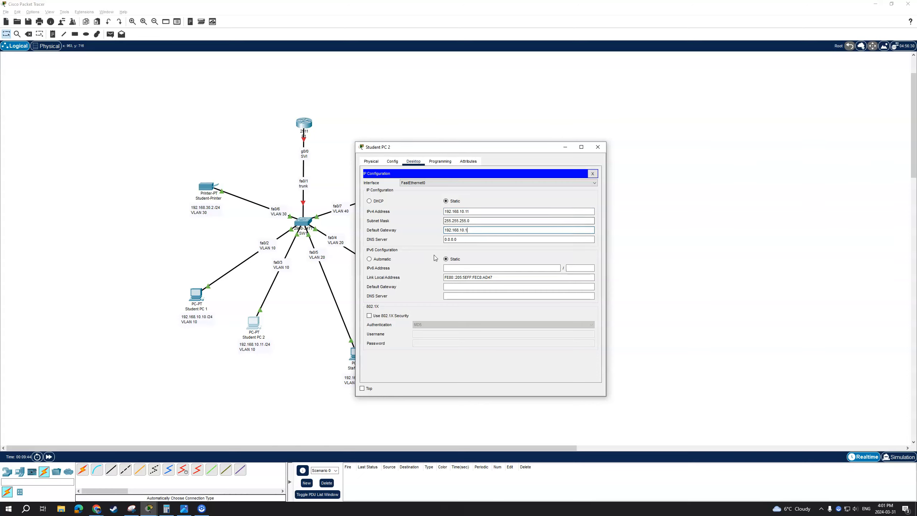
click(597, 146)
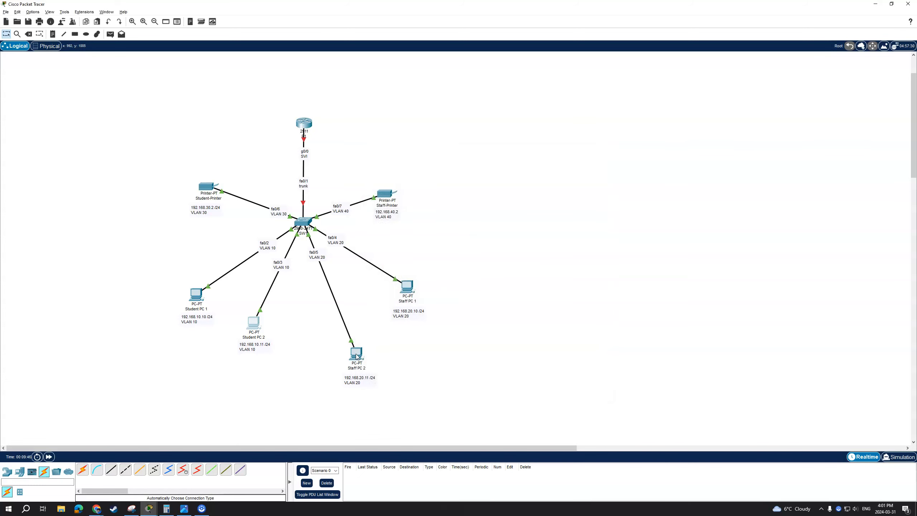
Configure Staff PC 2 with static IPv4 address 192.168.20.11, and fill in its subnet mask and default gateway.
click(357, 353)
click(414, 161)
click(397, 191)
click(458, 212)
text(192.168.10.)
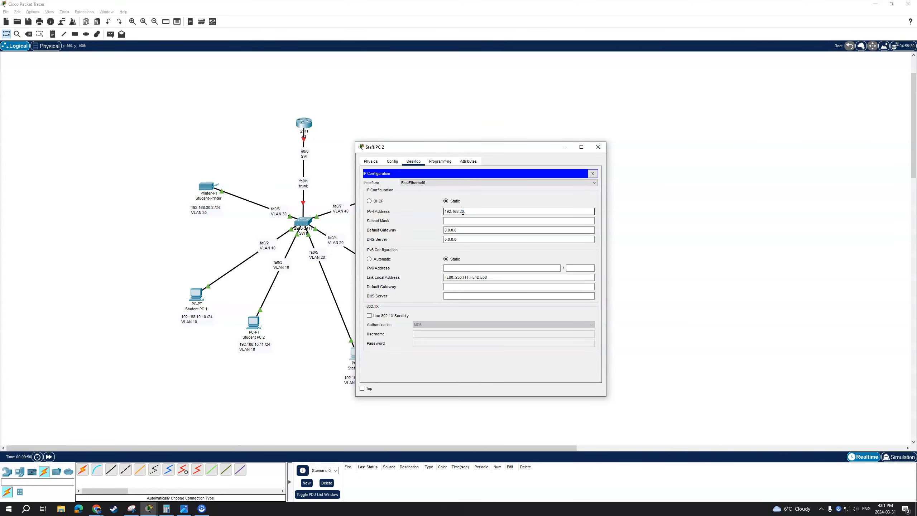
click(469, 218)
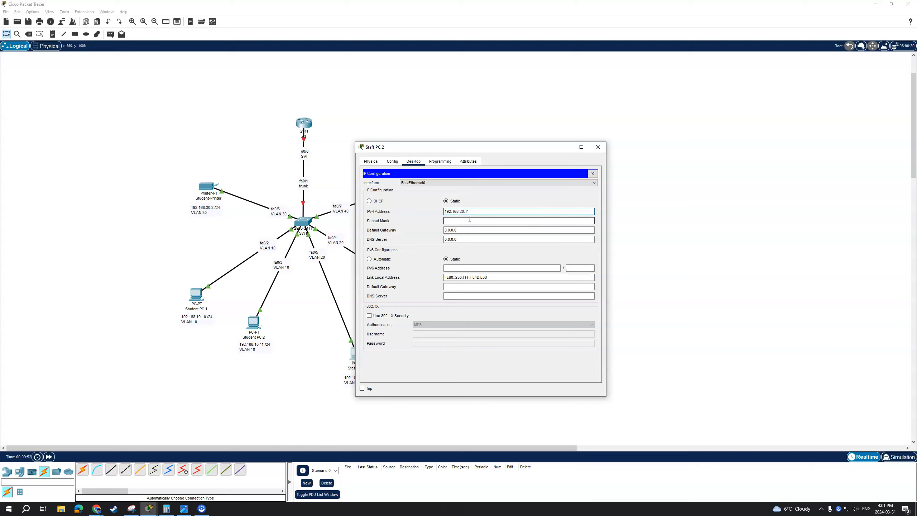
key(ctrl+a)
key(ctrl+c)
key(Tab)
key(Tab)
key(ctrl+v)
drag(458, 149, 512, 151)
click(650, 146)
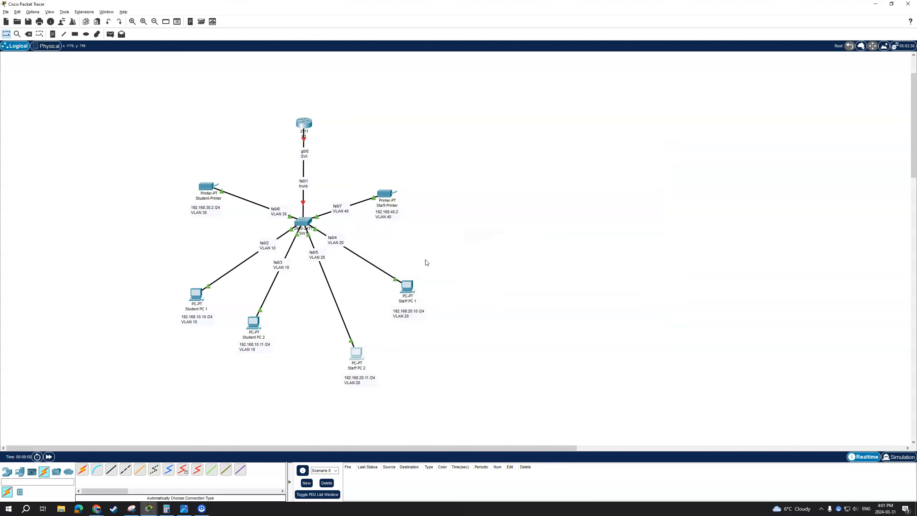
Configure Staff PC 1 with static IPv4 address 192.168.20.10, subnet mask 255.255.255.0 and default gateway 192.168.20.1.
click(407, 287)
click(413, 162)
click(386, 189)
click(467, 212)
text(192.168.20.11)
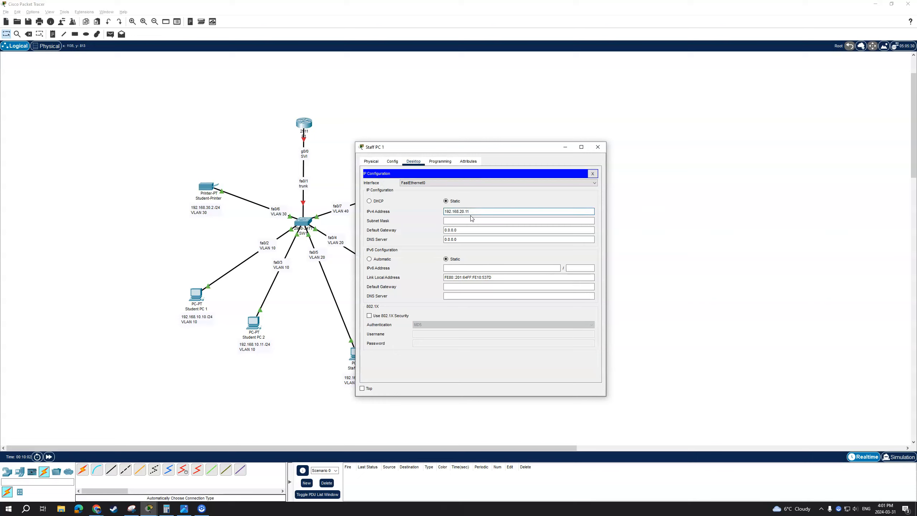
key(Tab)
key(Tab)
text(192.168.20.11)
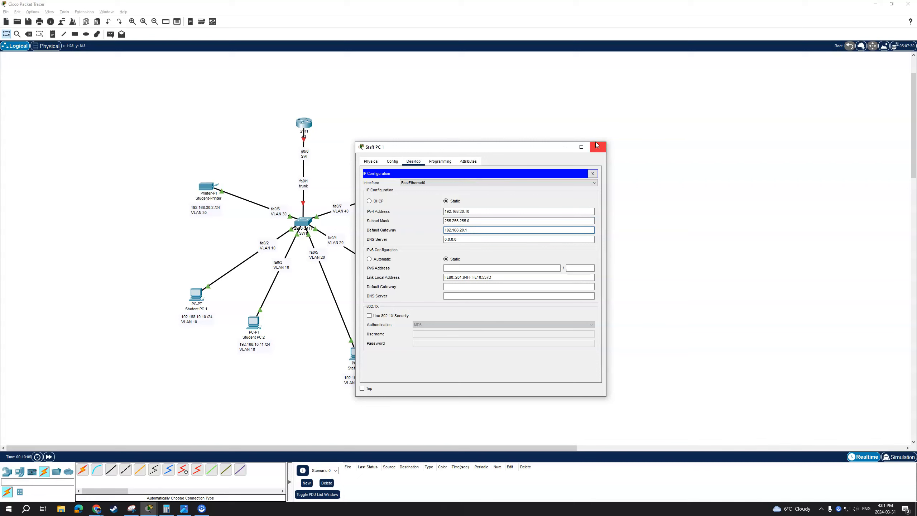
click(596, 145)
Configure Staff-Printer with default gateway 192.168.40.1 and FastEthernet0 address 192.168.40.2, subnet mask 255.255.255.0.
click(385, 197)
drag(398, 147, 501, 145)
click(495, 158)
click(560, 229)
text(192.168.40.1)
drag(575, 228, 532, 232)
click(484, 192)
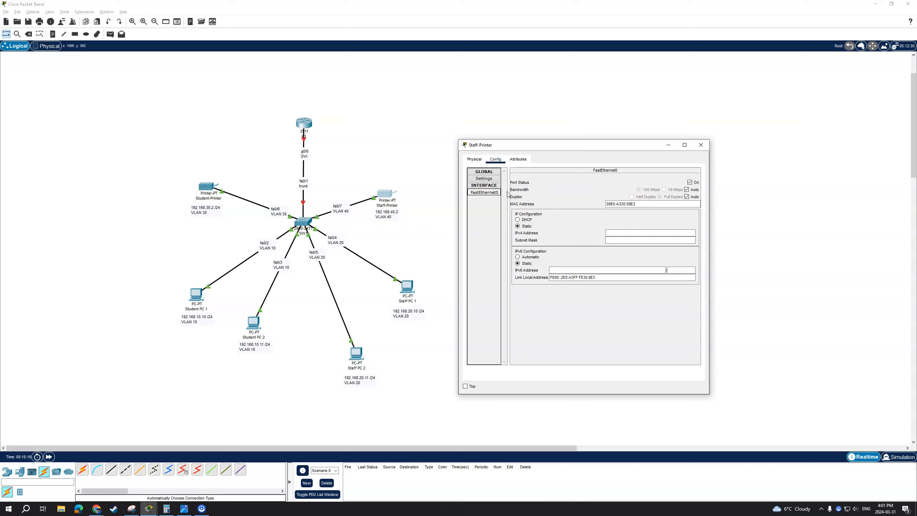
click(614, 233)
key(ctrl+v)
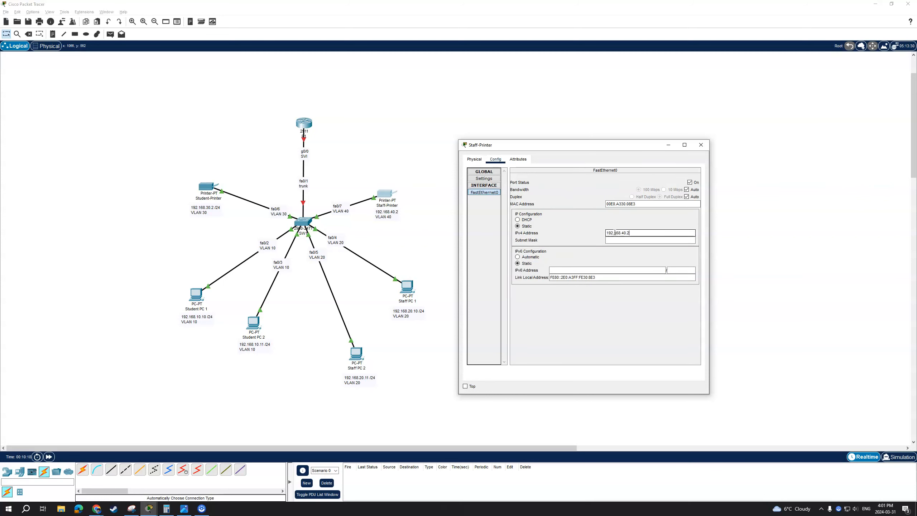
click(621, 240)
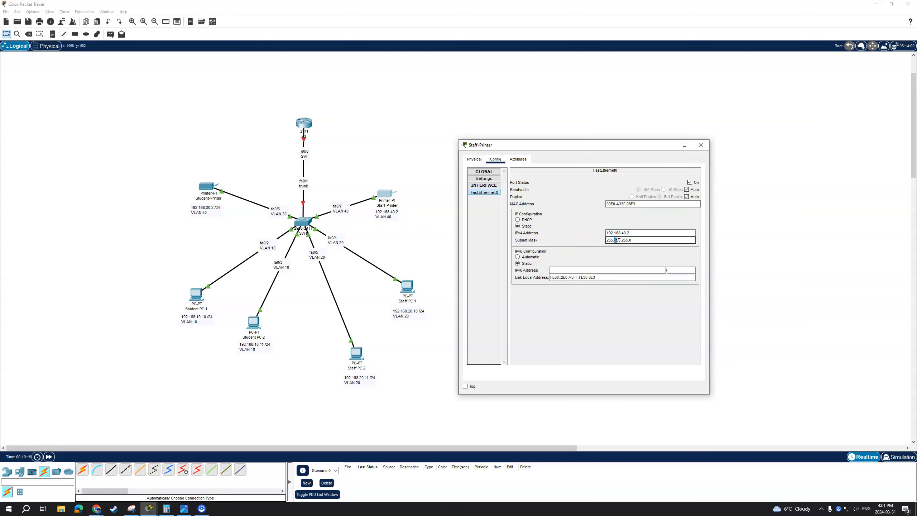
click(701, 144)
Set Student-Printer's default gateway to 192.168.30.1 and fill in its FastEthernet0 IPv4 address and subnet mask.
click(207, 187)
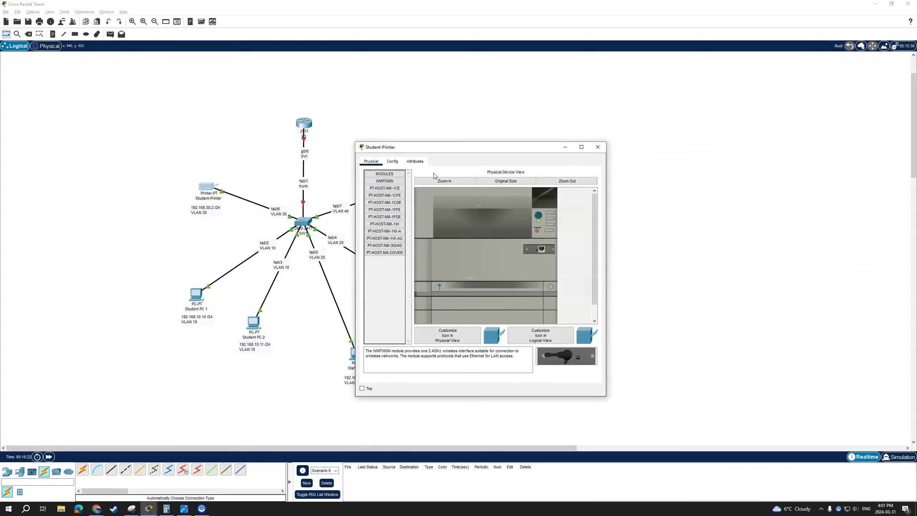
click(393, 161)
click(473, 229)
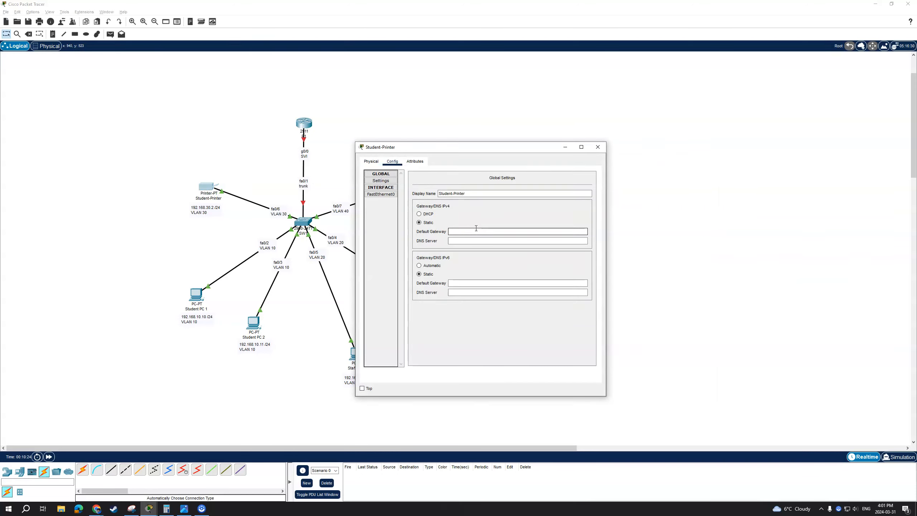
text(192.168.30.1)
key(Tab)
triple_click(472, 230)
key(ctrl+c)
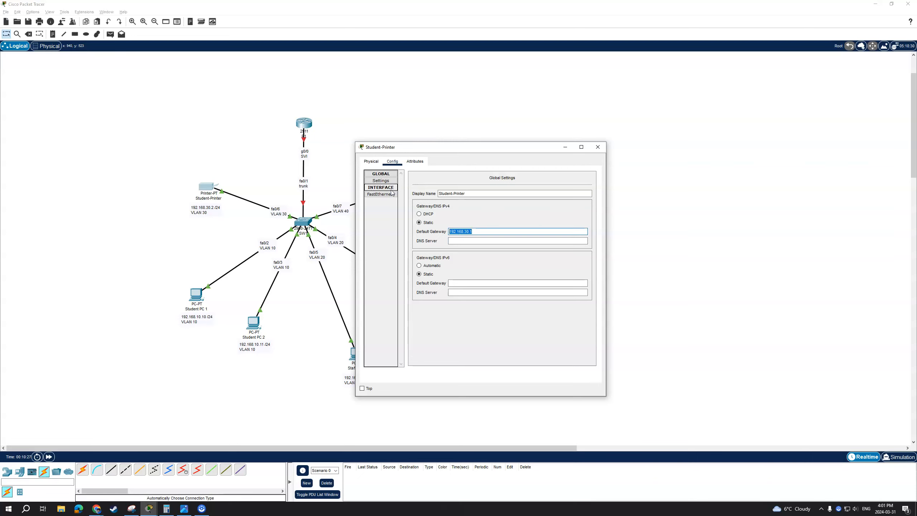
click(380, 194)
click(517, 236)
key(ctrl+v)
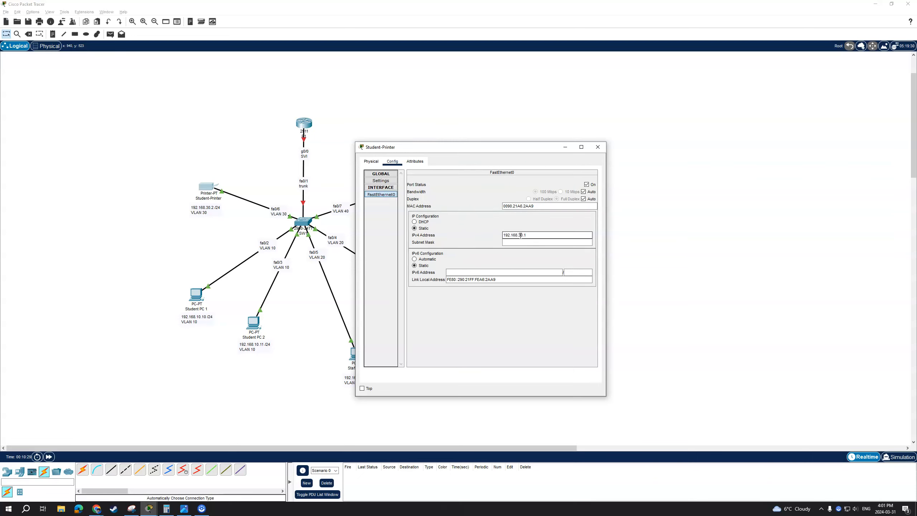
key(Tab)
click(597, 146)
Reposition Student PC 2 and Staff PC 2 with their notes more symmetrically below SW1, and realign the fa0/5 note on its link.
mouse_move(239, 312)
mouse_down()
mouse_move(276, 352)
mouse_move(246, 327)
mouse_up()
mouse_move(341, 345)
mouse_down()
mouse_move(378, 390)
mouse_move(364, 343)
mouse_up()
drag(320, 257, 324, 258)
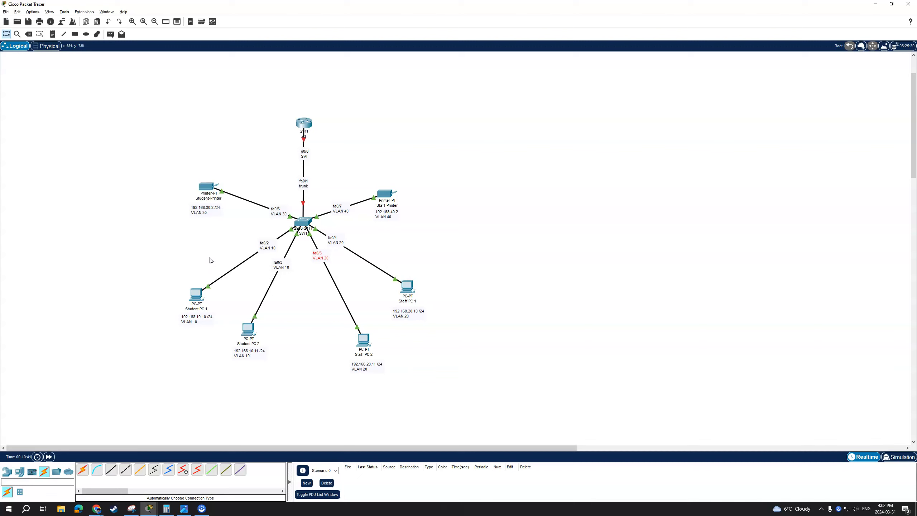
Open router R1's command line and enter privileged and global configuration mode with en and conf t.
click(305, 122)
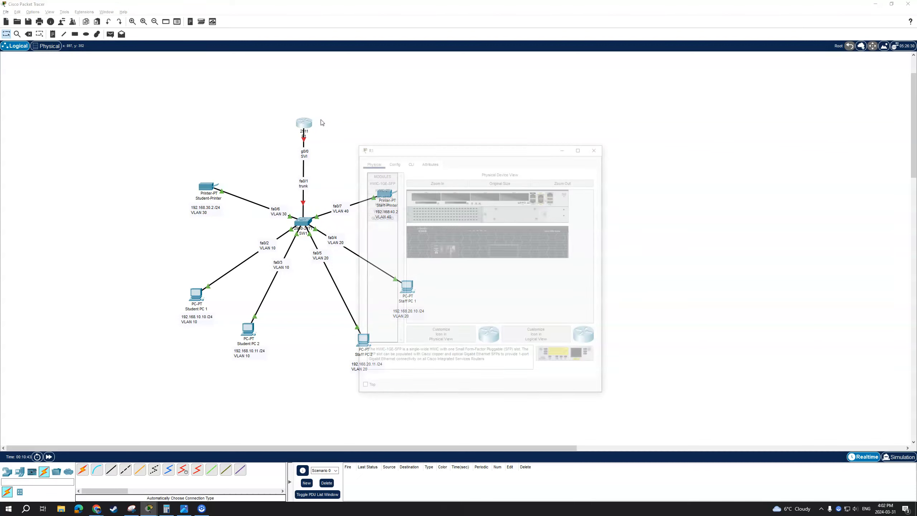
click(409, 162)
click(392, 162)
click(412, 162)
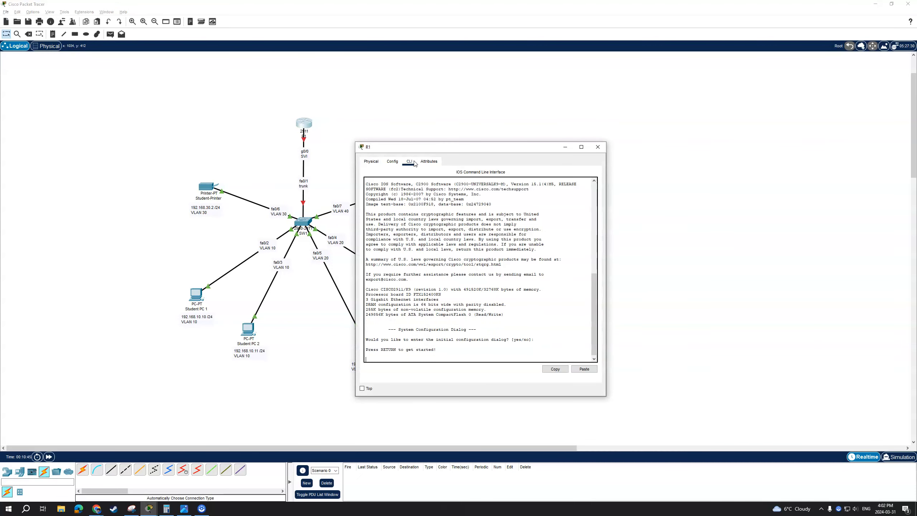
key(Return)
key(Return)
text(er>e)
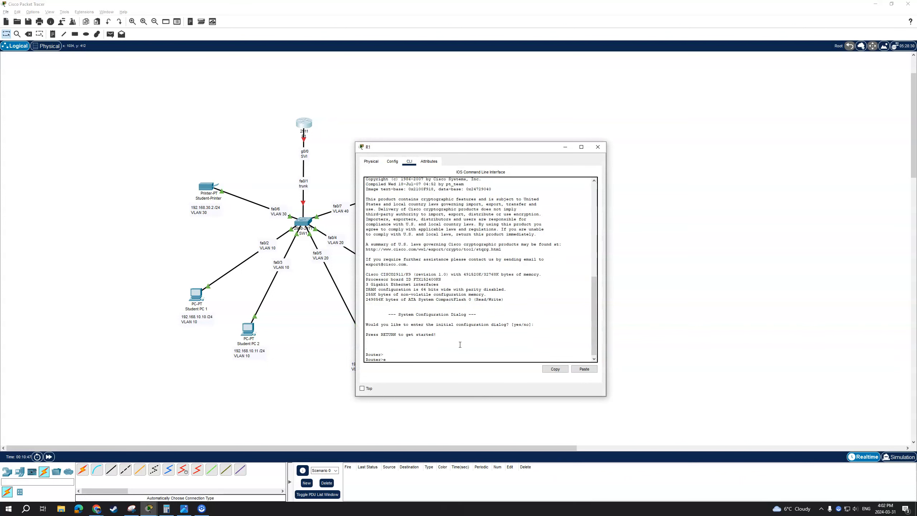
text(n)
key(Return)
text(conf t)
key(Return)
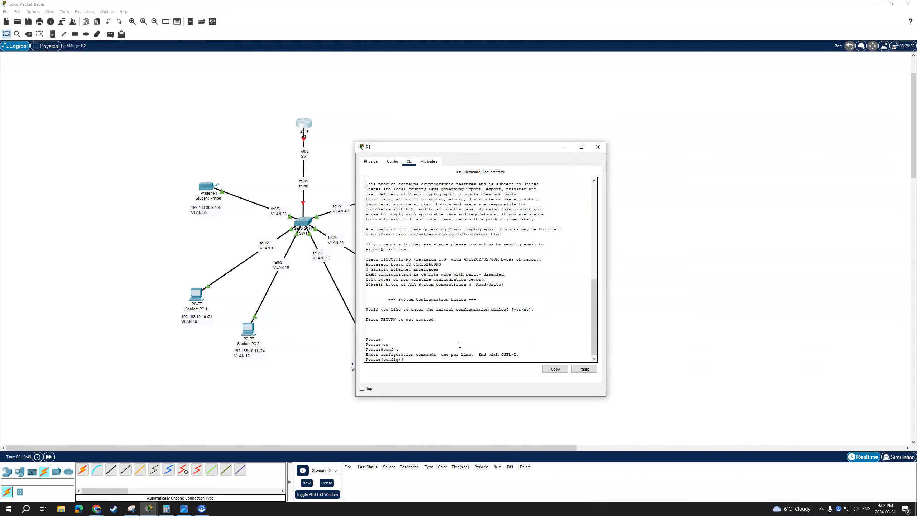
Enable R1's g0/0 interface with int g0/0 and no shut.
text(int g0/0)
key(Return)
text(no shut)
key(Return)
key(Return)
key(Return)
key(Return)
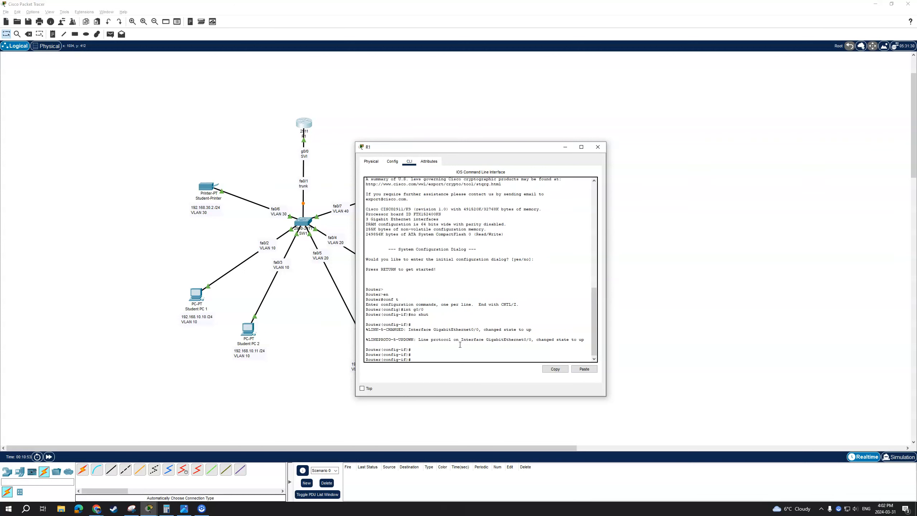
Return to global configuration mode and set the router's hostname to R1, then close its window.
text(exit)
key(Return)
text(hos)
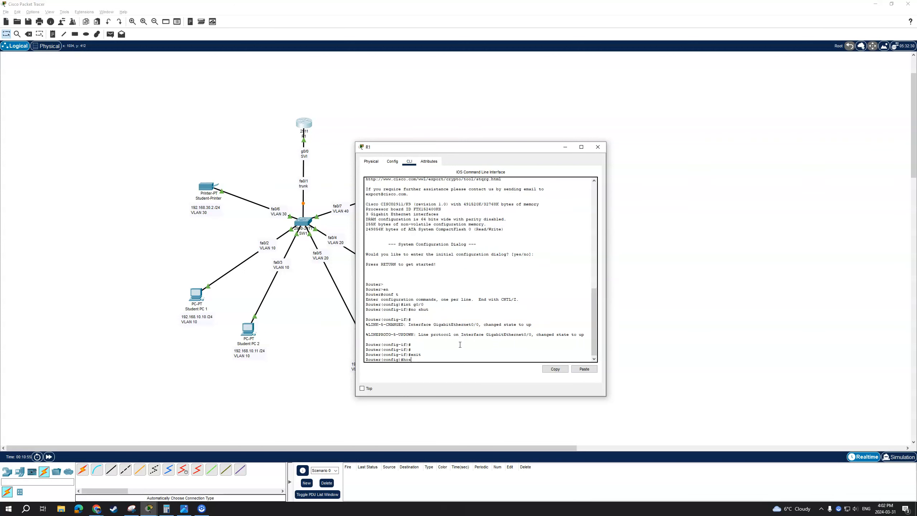
key(Tab)
text(R)
key(Return)
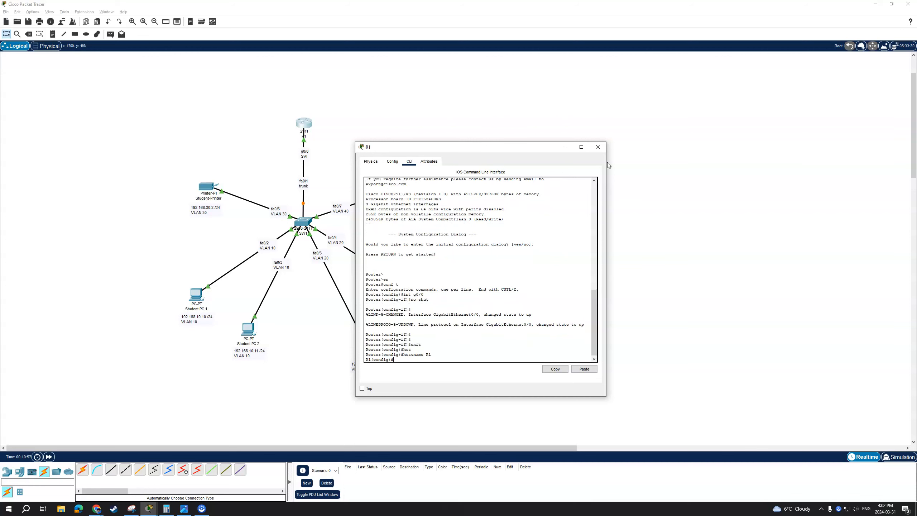
click(598, 146)
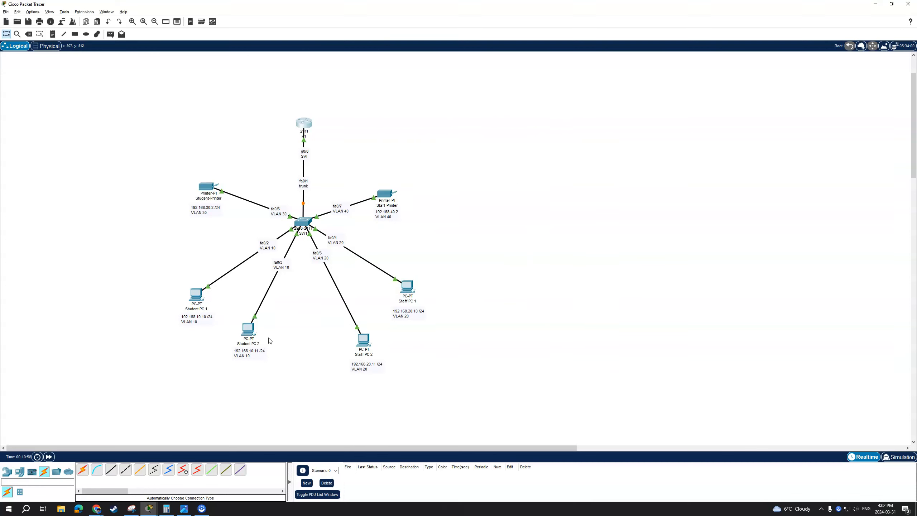
Fast-forward the simulation time and draw a light-orange filled rectangle around the student PC area.
click(50, 456)
click(75, 34)
click(438, 61)
click(505, 56)
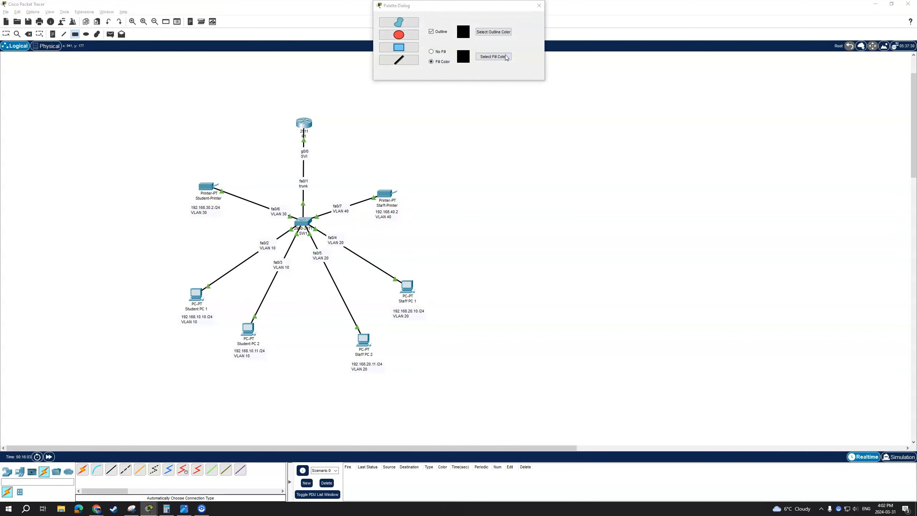
click(424, 230)
click(506, 313)
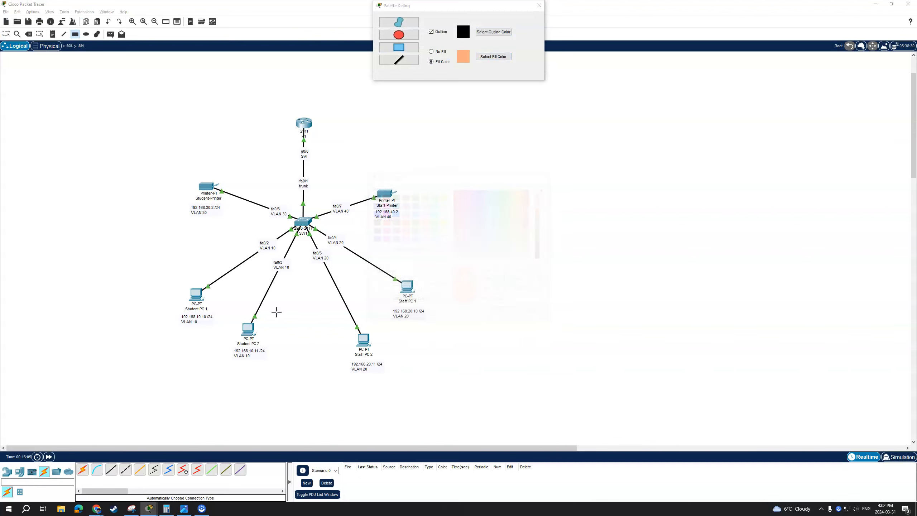
drag(173, 263, 242, 326)
Move Student PC 2 and its IP address note below Student PC 1, inside the orange rectangle.
key(Escape)
click(294, 367)
drag(242, 323, 202, 377)
drag(222, 335, 194, 382)
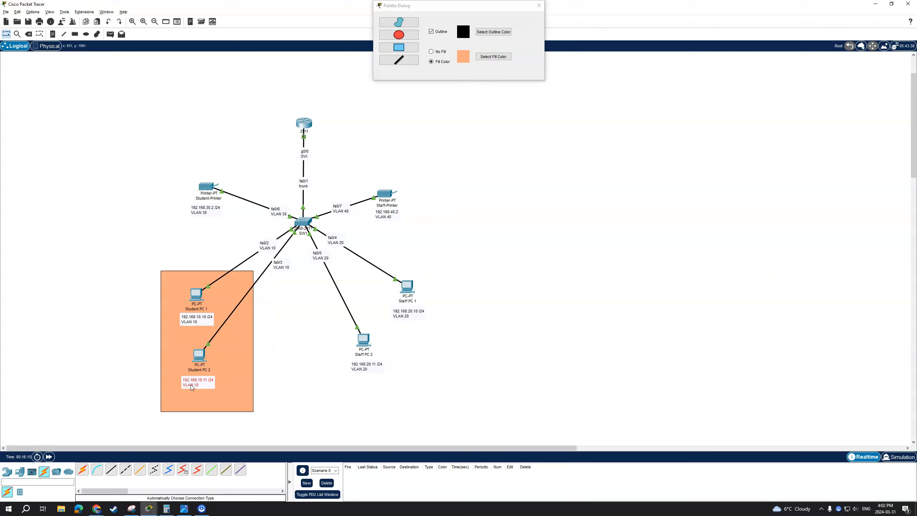
Draw a light-blue filled rectangle around the staff PC area.
click(74, 34)
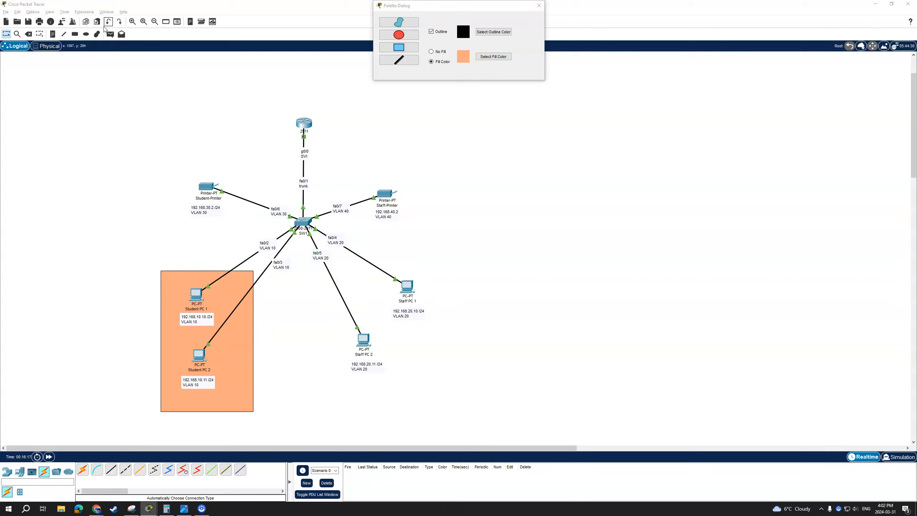
click(494, 57)
click(405, 50)
click(485, 57)
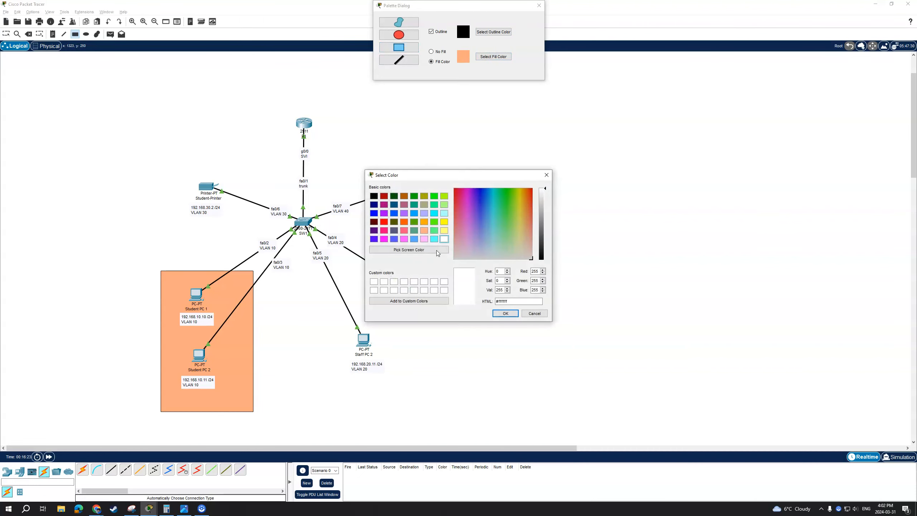
click(444, 213)
click(505, 313)
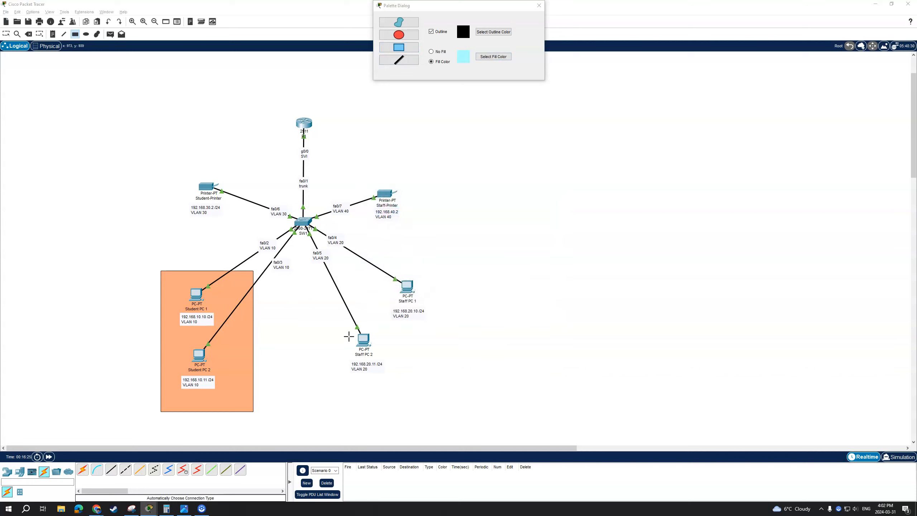
mouse_move(364, 254)
mouse_down()
mouse_move(456, 407)
mouse_move(474, 418)
mouse_up()
Move Staff PC 2 and its note into the blue rectangle and realign the fa0/4 and fa0/5 notes on their links.
key(Escape)
drag(362, 341, 406, 373)
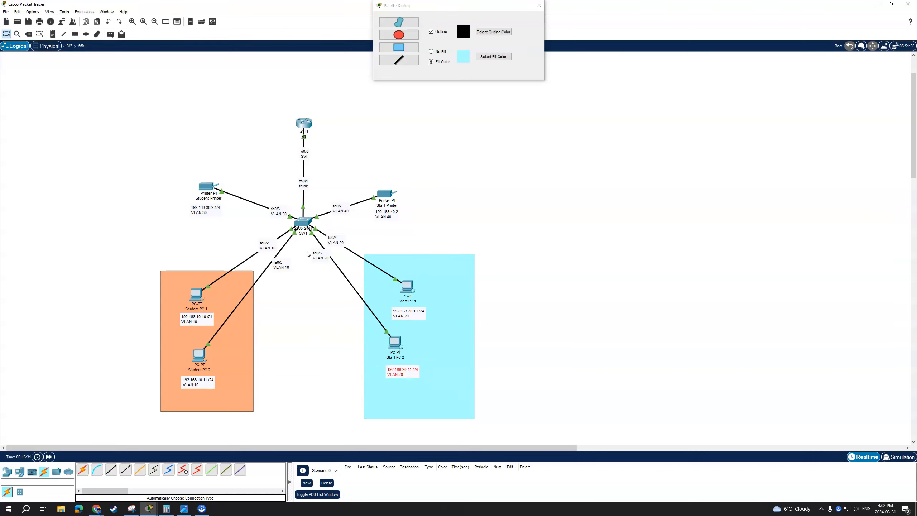
drag(340, 240, 336, 237)
Open SW1's command line and enter privileged and global configuration mode with en and conf t.
click(305, 222)
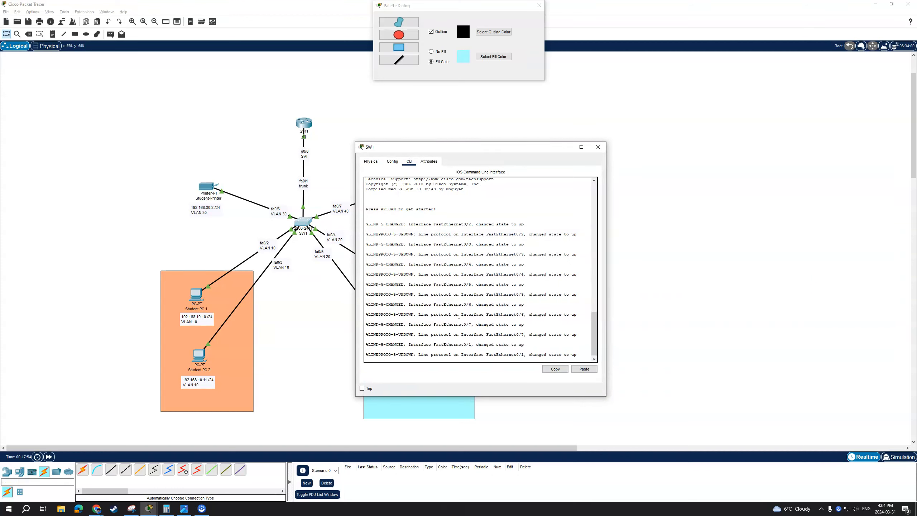
key(Return)
key(Return)
key(Return)
text(en)
key(Return)
text(conf t)
key(Return)
Set the switch's hostname to SW1.
text(hos)
key(Tab)
text(SW1)
key(Return)
key(Return)
key(Return)
key(Return)
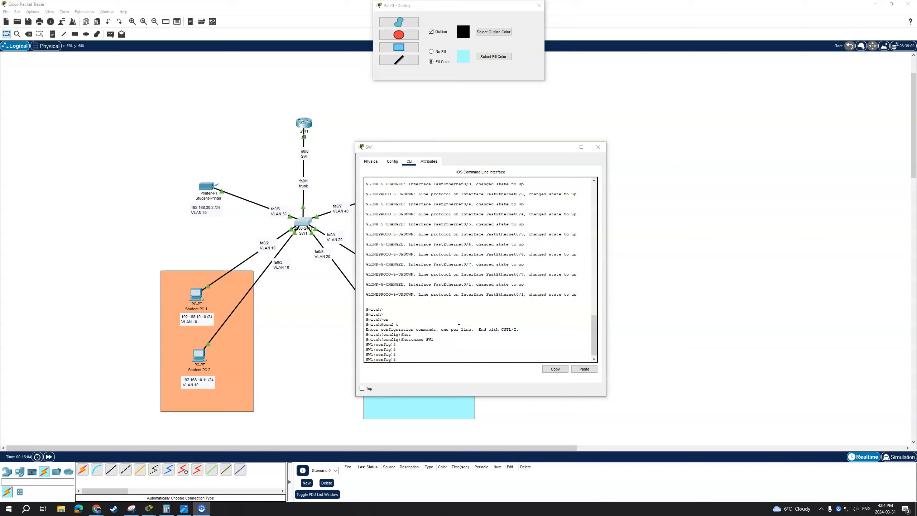
Create VLAN 10 on SW1, name it Student, and exit VLAN configuration.
click(433, 354)
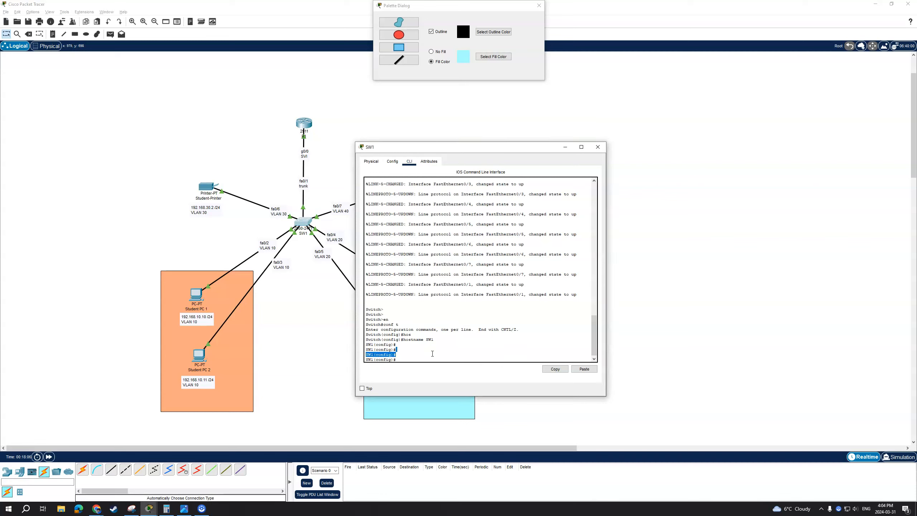
key(Return)
key(Return)
key(Return)
text(vlan 1)
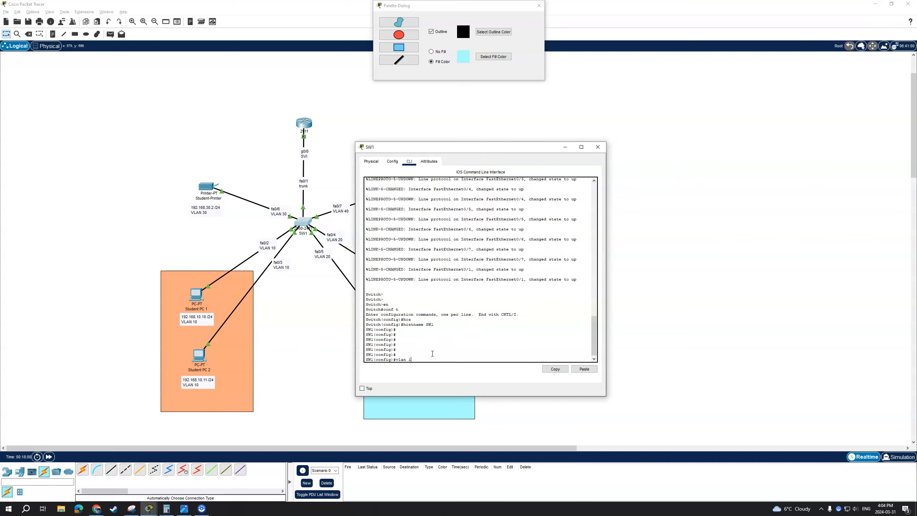
text(0)
key(Return)
text(name Student)
key(Return)
text(exi)
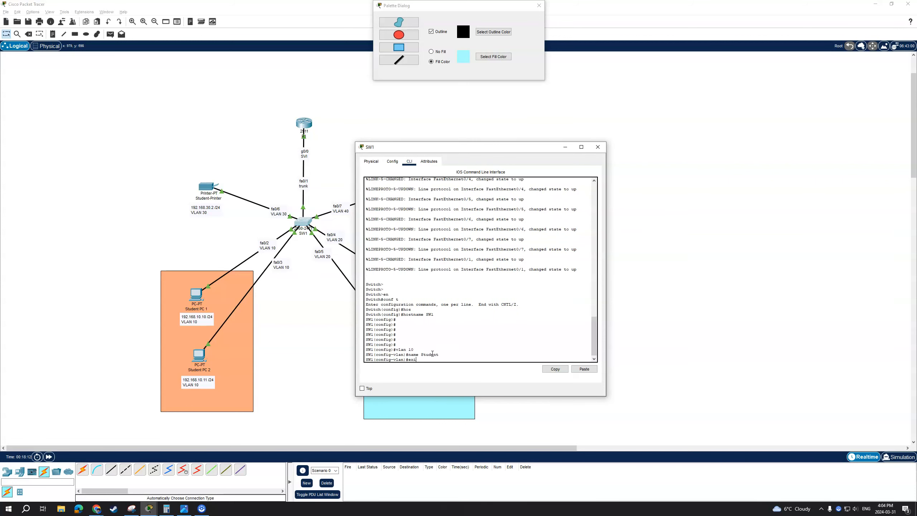
text(t)
key(Return)
Create VLAN 20 on SW1, name it Staff, and exit VLAN configuration.
text(vlan 20)
key(Return)
text(name)
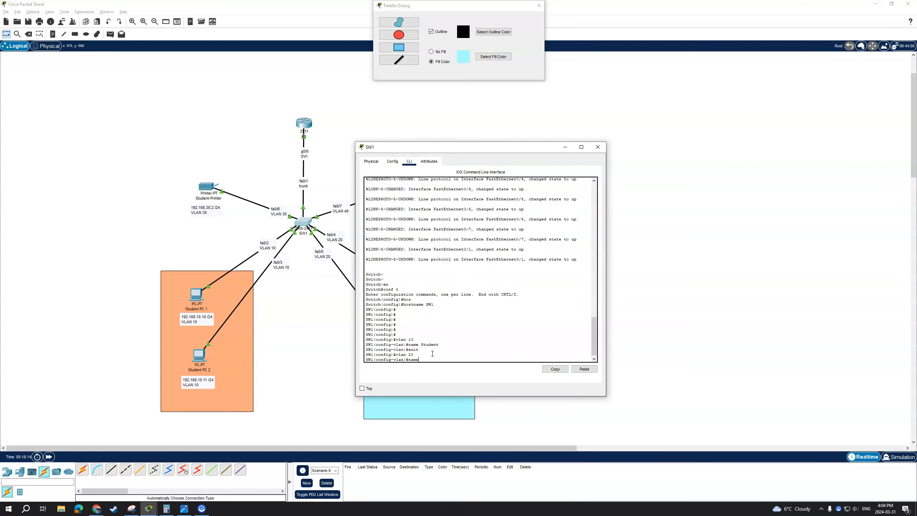
text( Staff)
key(Return)
text(exit)
key(Return)
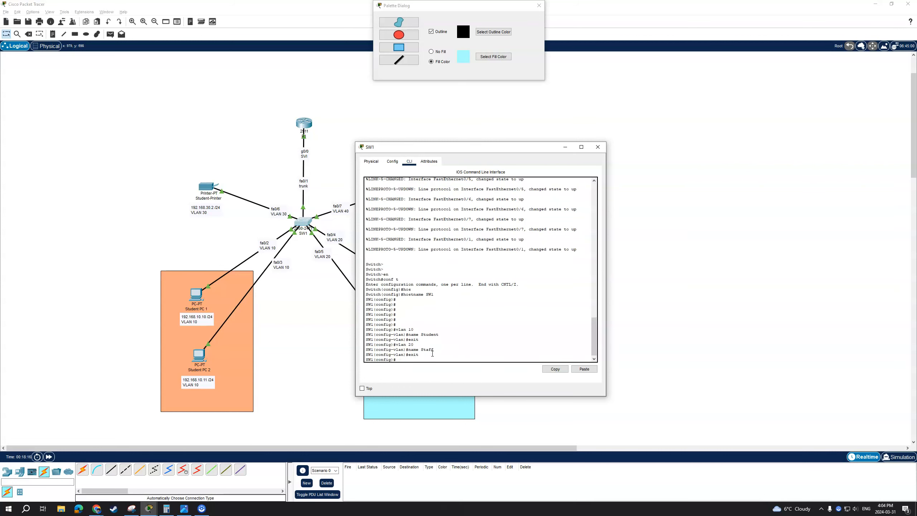
Create VLAN 30 on SW1, name it Student-Printer, and exit VLAN configuration.
text(vlan 30)
key(Return)
text(name Student-Printer)
key(Return)
text(exit)
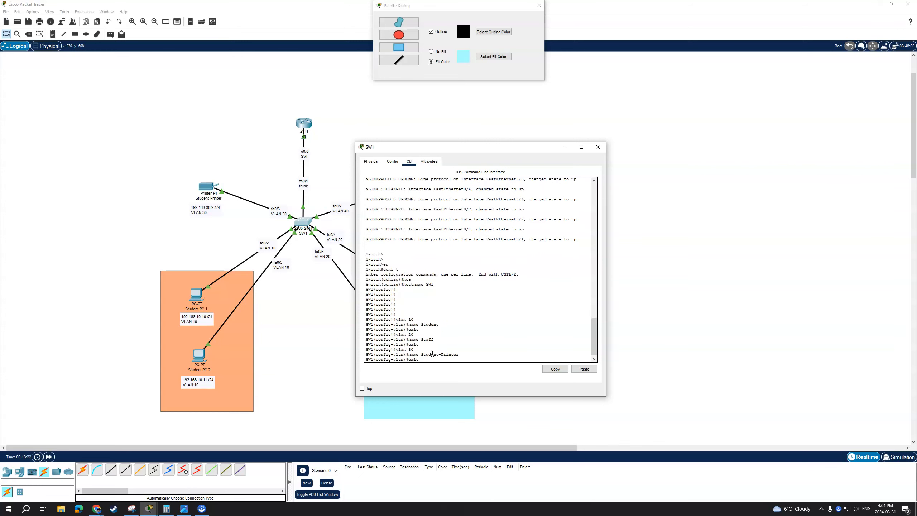
key(Return)
Create VLAN 40 on SW1, name it Staff-Printer, and exit VLAN configuration.
text(vlan 40)
key(Return)
text(name)
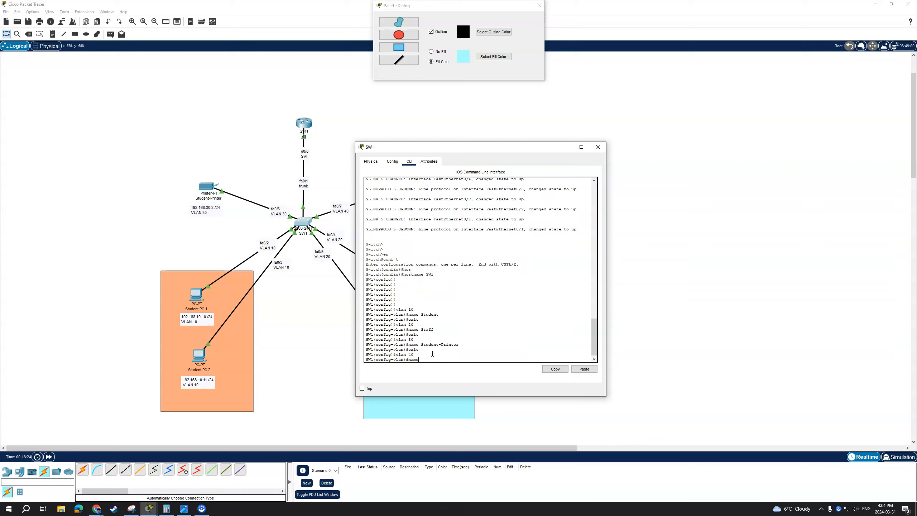
text( Staff-Printer)
key(Return)
key(Return)
text(exit)
key(Return)
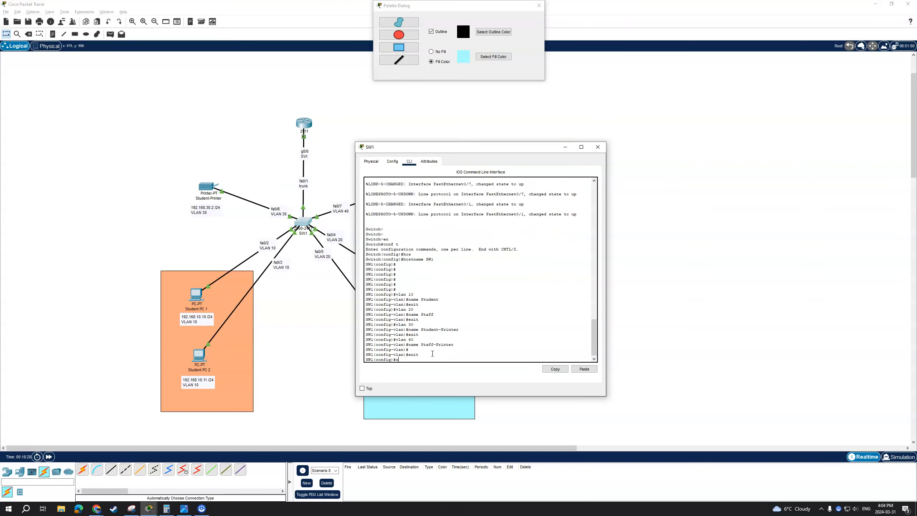
Check the created VLANs on SW1 with do show vlan brief.
text(do show vlan brief)
key(Return)
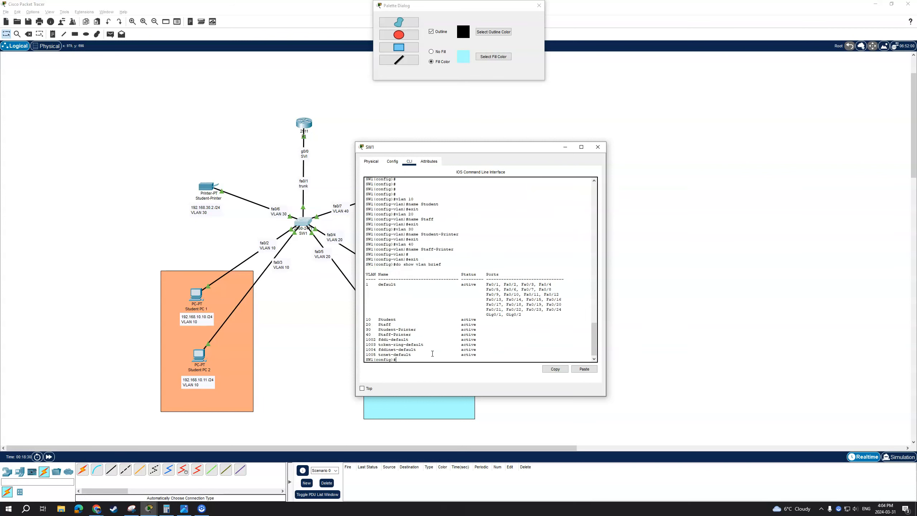
drag(470, 339, 370, 319)
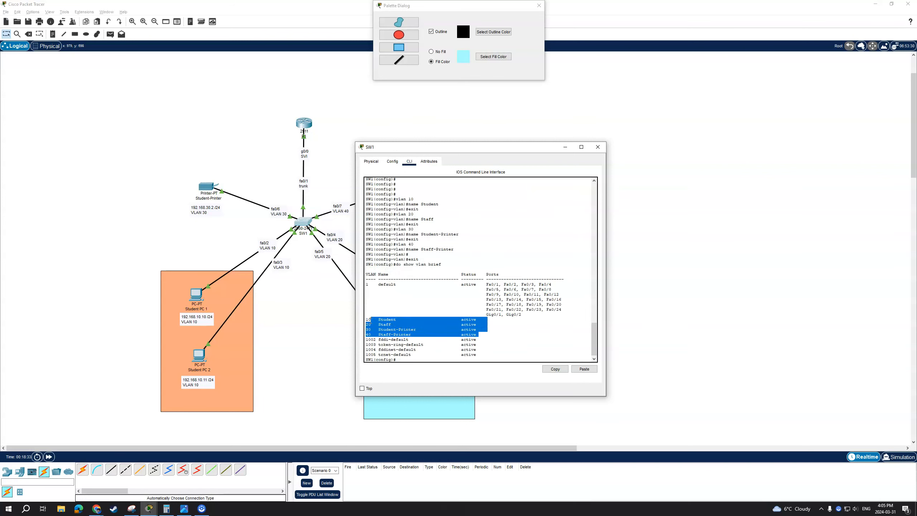
click(513, 350)
key(Return)
key(Return)
key(Return)
key(Return)
key(Return)
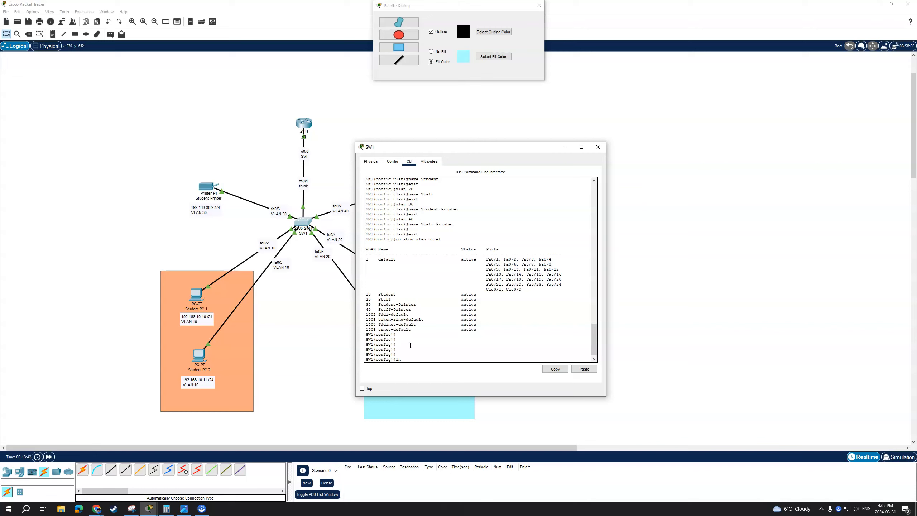
Set SW1's interface fa0/1 to trunk mode with switchport mode trunk.
text(int fa0/1)
key(Return)
text(sw)
key(Tab)
text(m)
key(Tab)
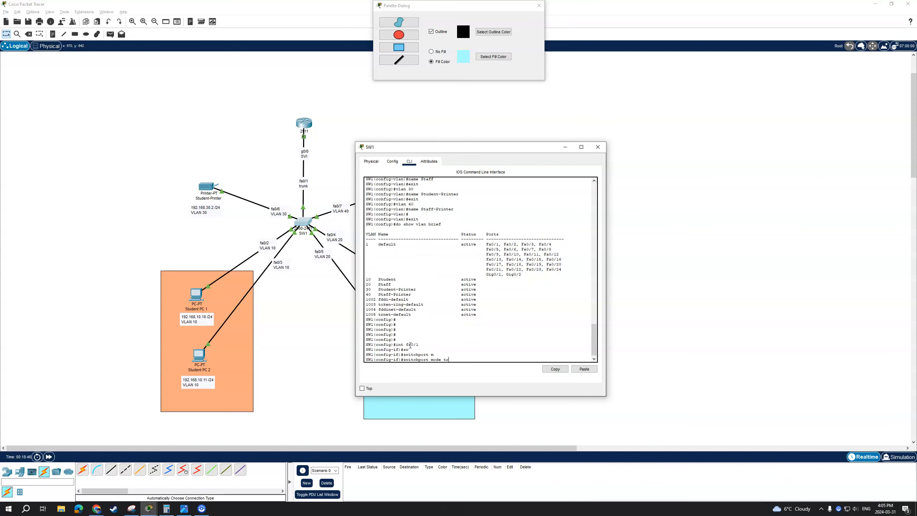
text(tr)
key(Tab)
key(Return)
key(Return)
key(Return)
key(Return)
key(Return)
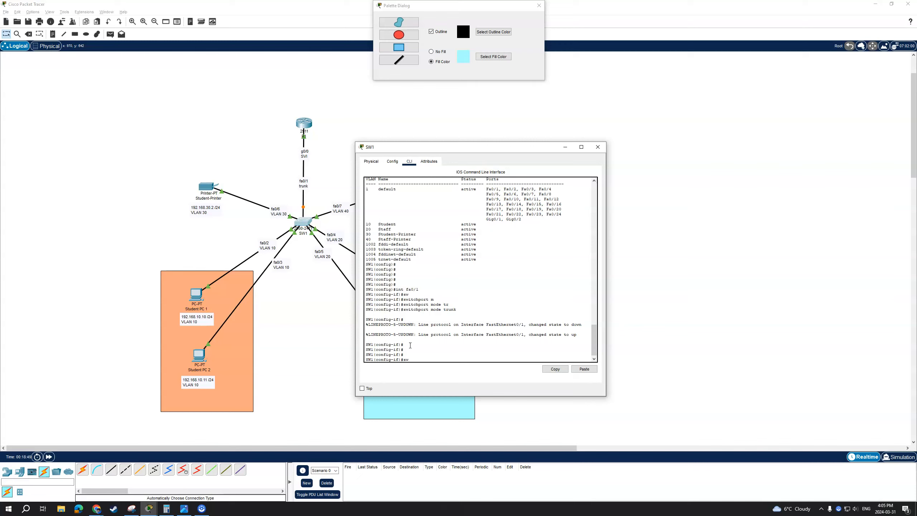
Allow all VLANs on the fa0/1 trunk with switchport trunk allowed vlan all, and exit interface configuration.
text(sw)
key(Tab)
text(tr)
key(Tab)
text(al)
key(Tab)
text(v)
key(Tab)
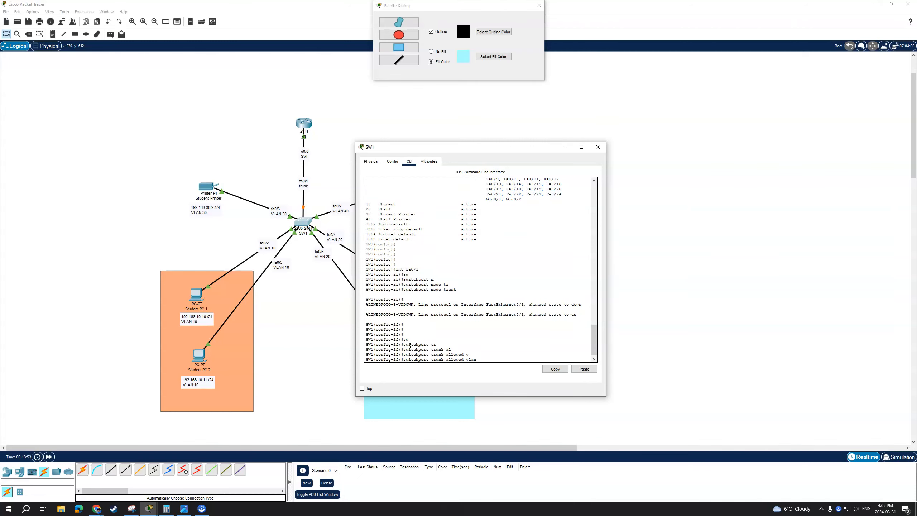
text(?)
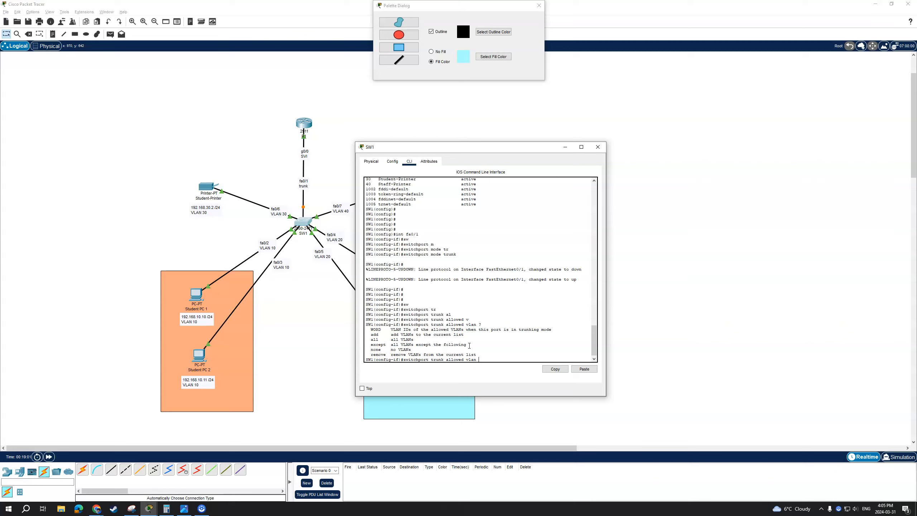
key(Return)
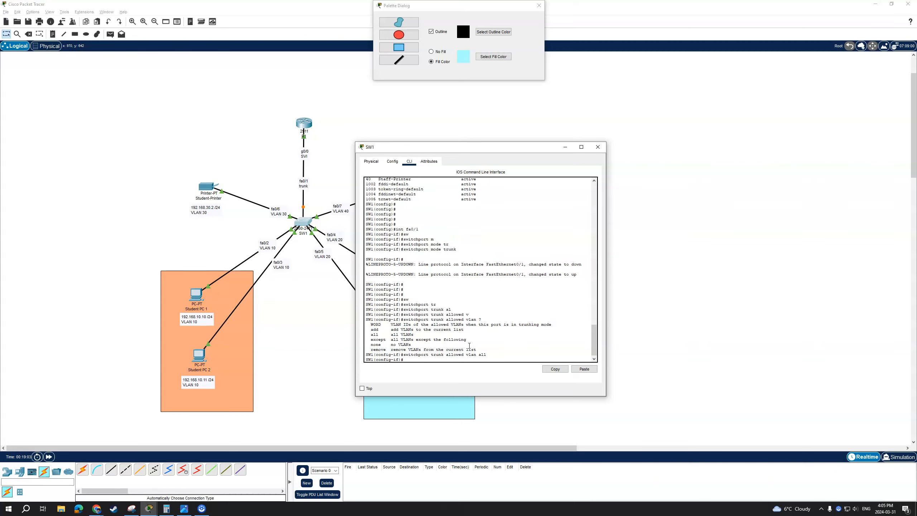
text(exit)
key(Return)
key(Return)
key(Return)
key(Return)
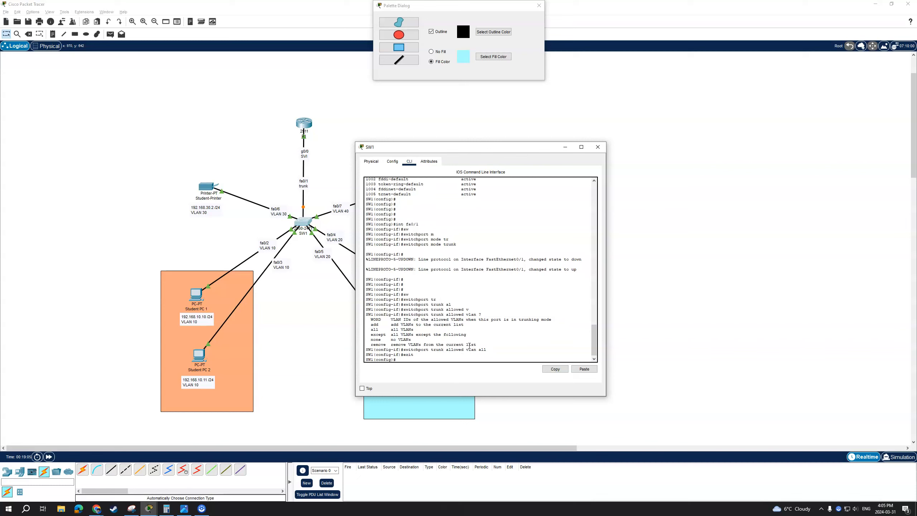
text(exit)
key(Return)
key(Return)
key(Return)
key(Return)
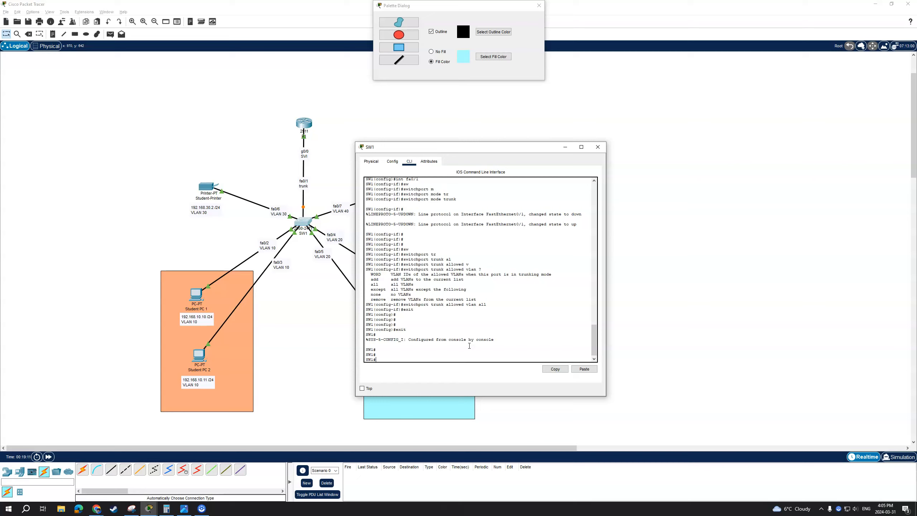
text(int range)
key(BackSpace)
key(BackSpace)
key(BackSpace)
key(BackSpace)
key(BackSpace)
key(BackSpace)
key(BackSpace)
key(BackSpace)
key(BackSpace)
text(conf t)
key(Return)
Set SW1's interface range fa0/2 - 3 to access mode with switchport mode access.
text(int range fa)
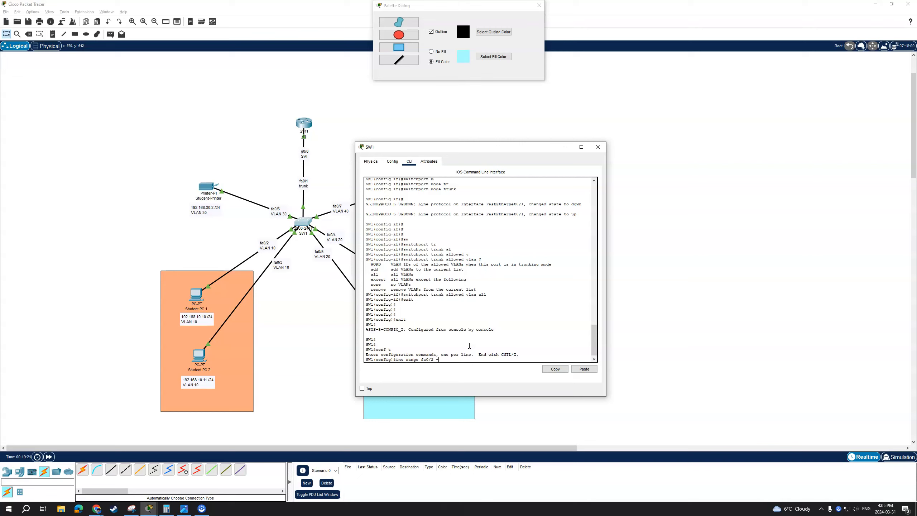
key(Return)
text(sw)
key(Tab)
text(m)
key(Tab)
text(ac)
key(Tab)
key(Return)
Assign the fa0/2 - 3 interface range to VLAN 10 with switchport access vlan 10, and exit interface configuration.
text(sw)
key(Tab)
text(ac)
key(Tab)
text(vlan 10)
key(Return)
text(exit)
key(Return)
key(Return)
key(Return)
key(Return)
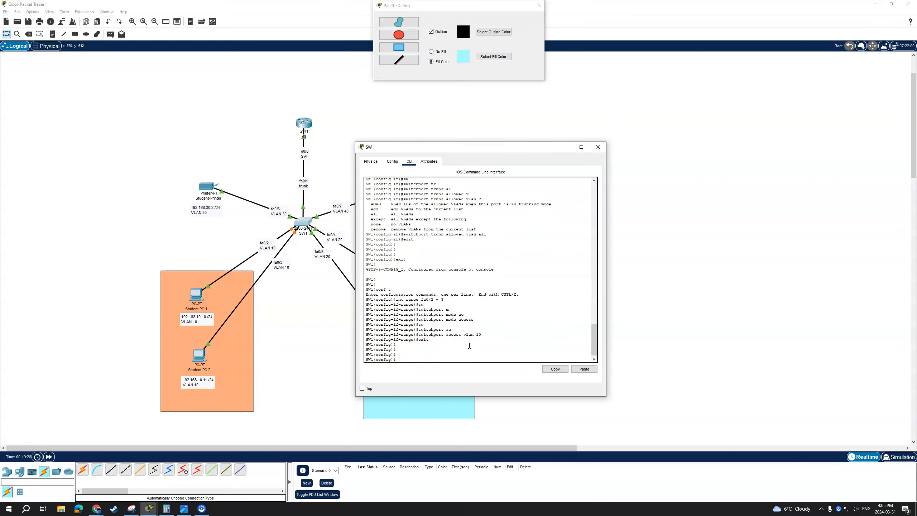
Set SW1's interface range fa0/4 - 5 to access mode with switchport mode access.
drag(419, 148, 551, 155)
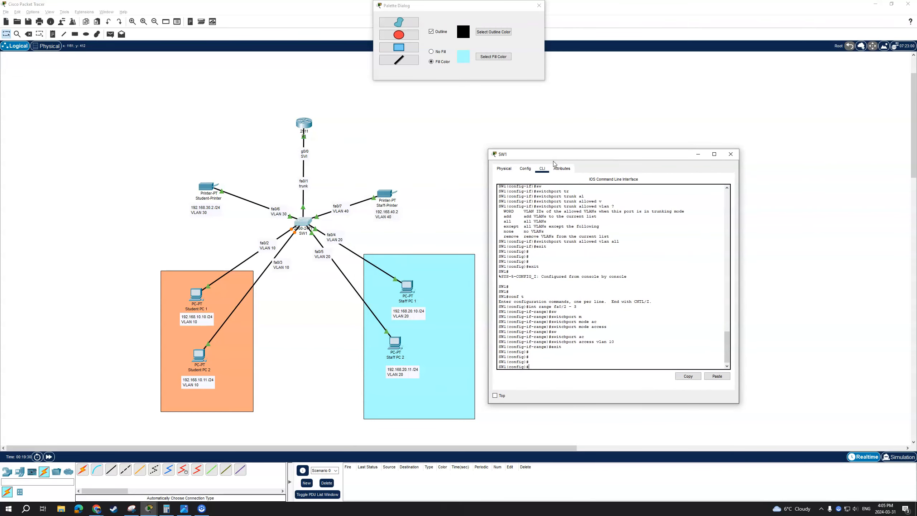
text(int range fa0/4 - 5)
key(Return)
text(s)
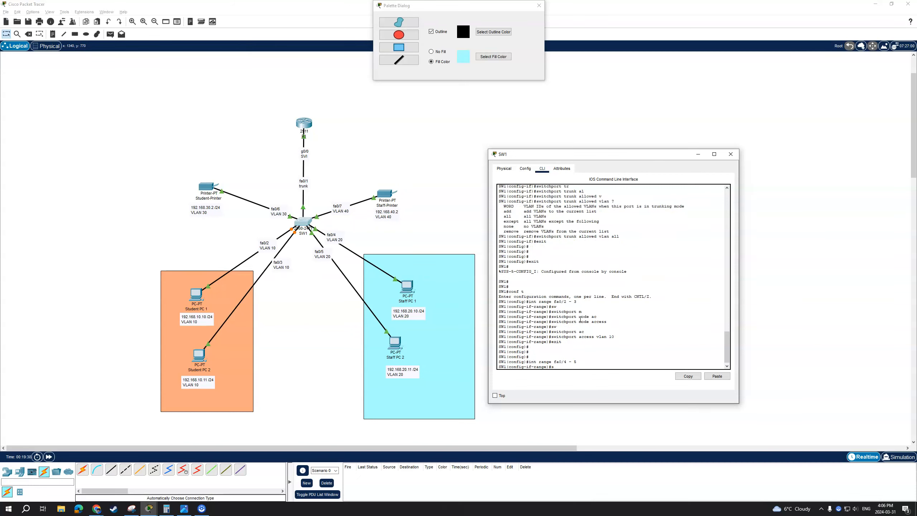
text(w)
key(Tab)
text(m)
key(Tab)
text(ac)
key(Tab)
key(Return)
Assign the fa0/4 - 5 interface range to VLAN 20 with switchport access vlan 20, and exit interface configuration.
text(sw)
key(Tab)
text(ac)
key(Tab)
text(vlan 20)
key(Return)
text(exit)
key(Return)
key(Return)
key(Return)
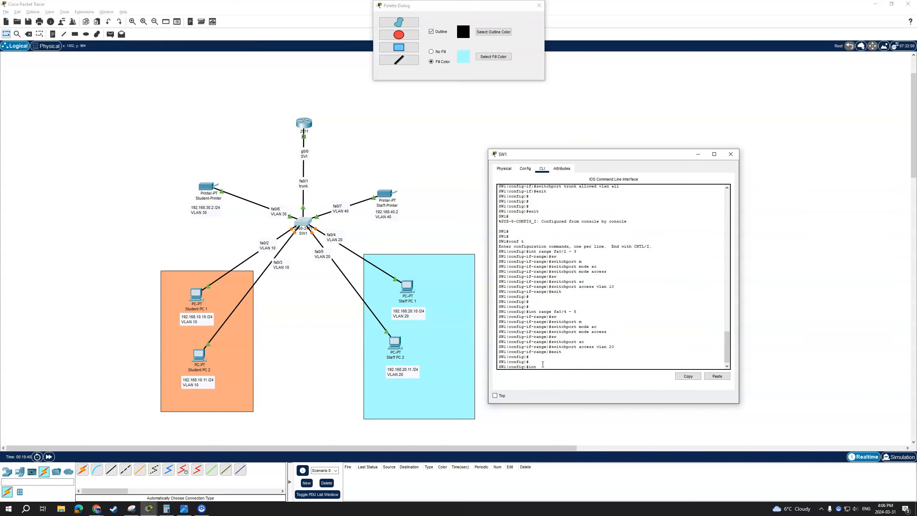
Set SW1's interface fa0/7 to access mode with switchport mode access.
key(Return)
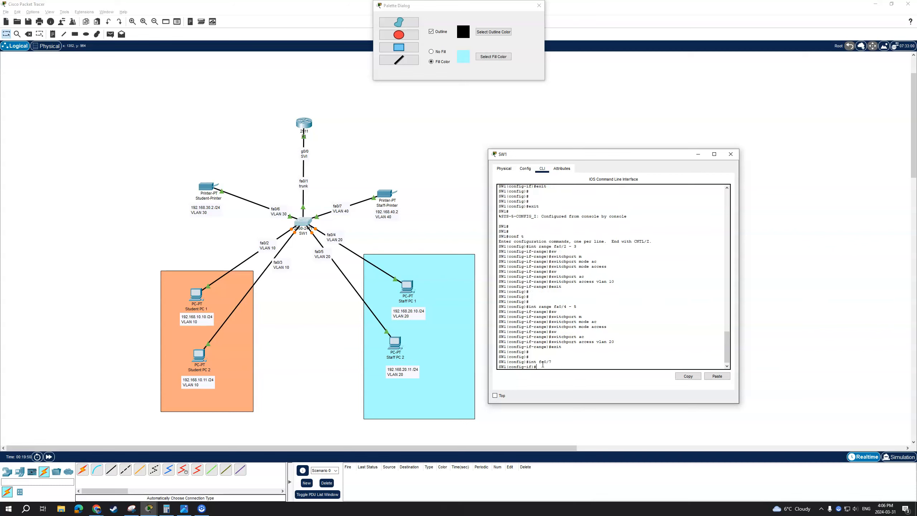
key(Tab)
text(m)
key(Tab)
text(ac)
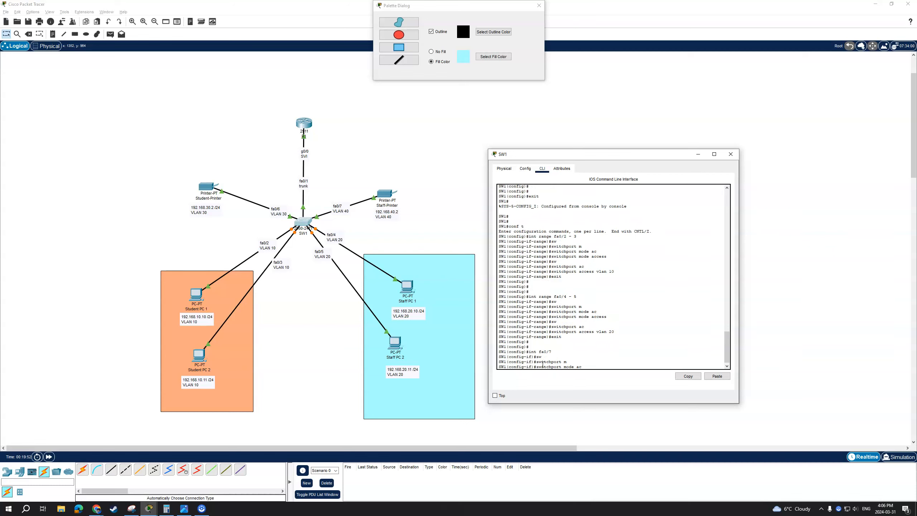
key(Tab)
key(Return)
Assign interface fa0/7 to VLAN 40 with switchport access vlan 40, and exit interface configuration.
key(Tab)
text(ac)
key(Tab)
text(vlan 40)
key(Return)
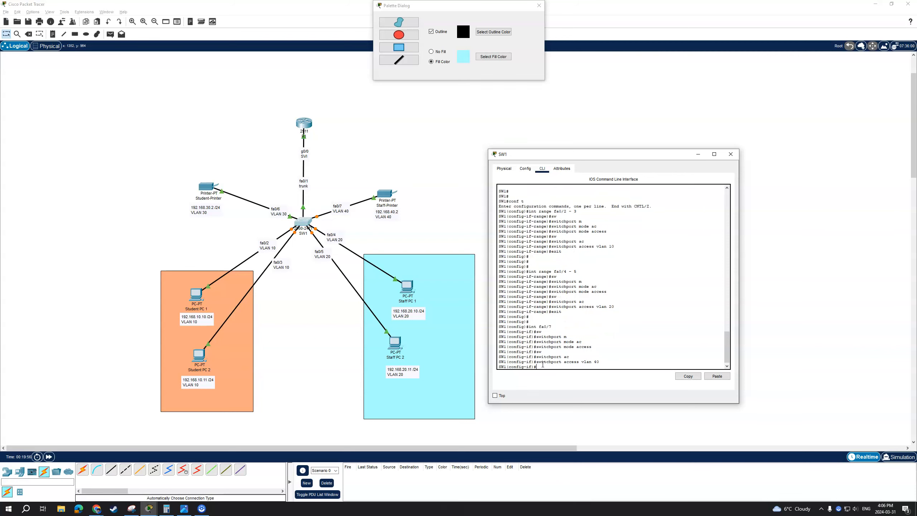
text(exit)
key(Return)
key(Return)
key(Return)
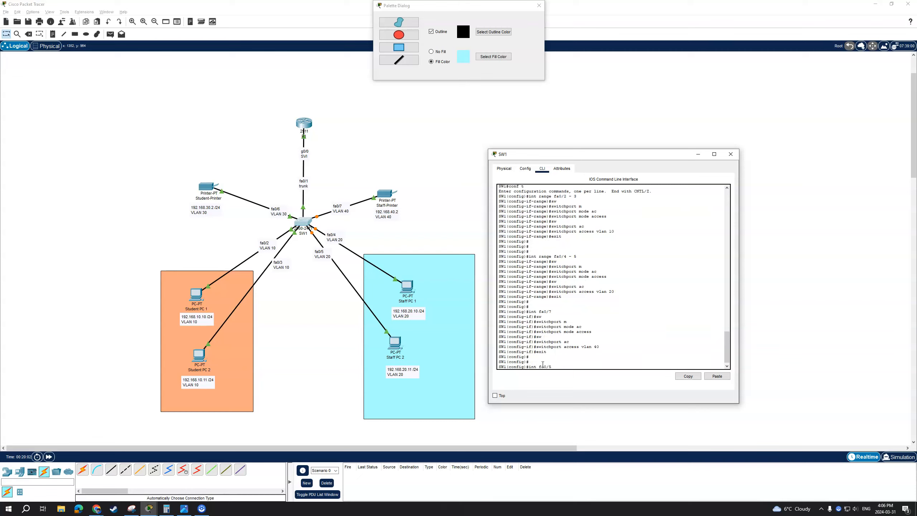
Set SW1's interface fa0/6 to access mode with switchport mode access.
text(int fa0/6)
key(Return)
text(sw)
key(Tab)
text(m)
key(Tab)
text(ac)
key(Tab)
key(Return)
Assign interface fa0/6 to VLAN 30 with switchport access vlan 30, and exit interface configuration.
text(sw)
key(Tab)
text(ac)
key(Tab)
text(vlan 3)
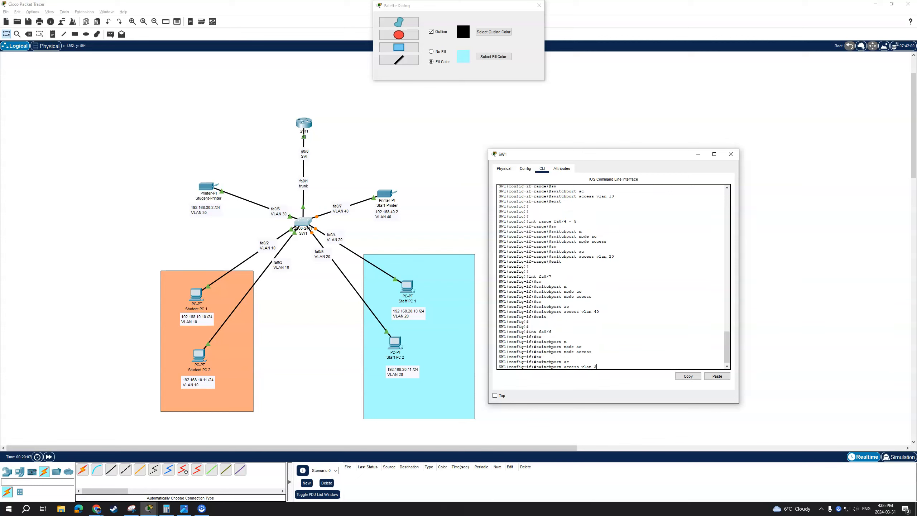
text(0)
key(Return)
text(exit)
key(Return)
Leave SW1's configuration mode and check the VLAN port assignments with show vlan brief.
text(exit)
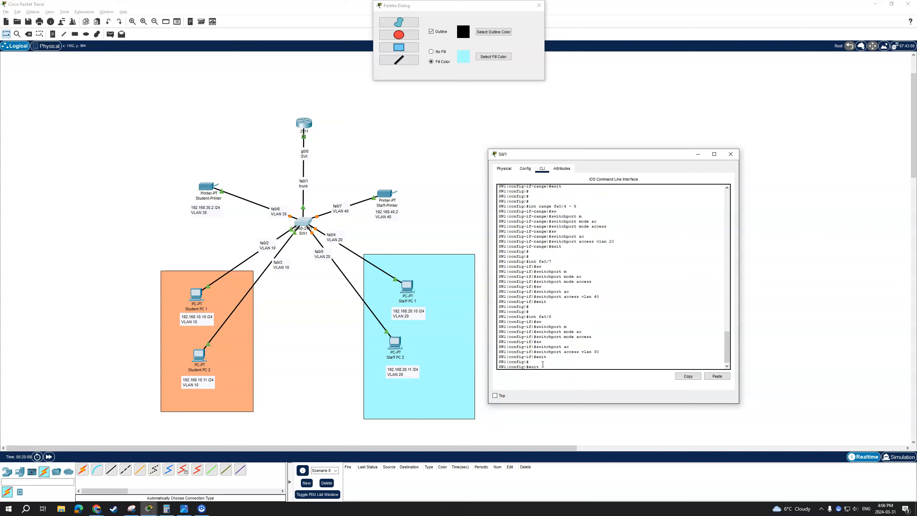
key(Return)
text(show vlan brief)
key(Return)
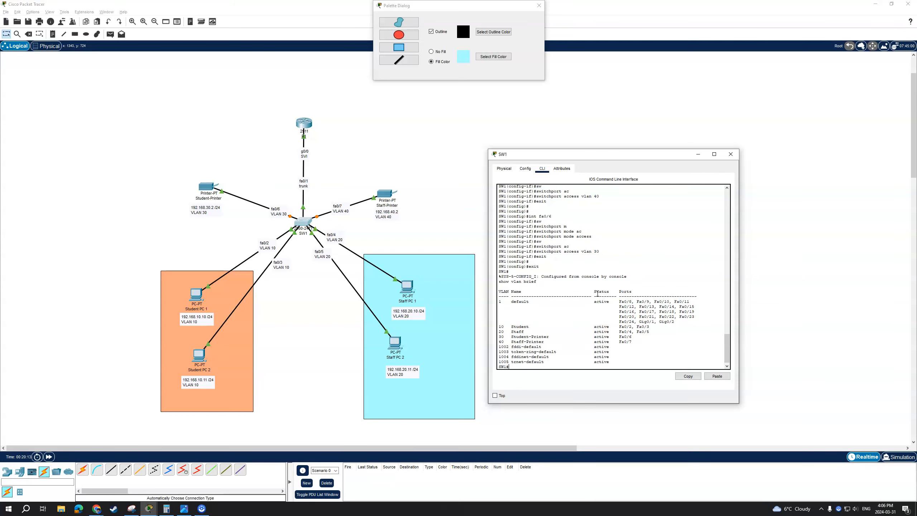
drag(649, 328, 624, 327)
drag(663, 337, 632, 332)
click(632, 332)
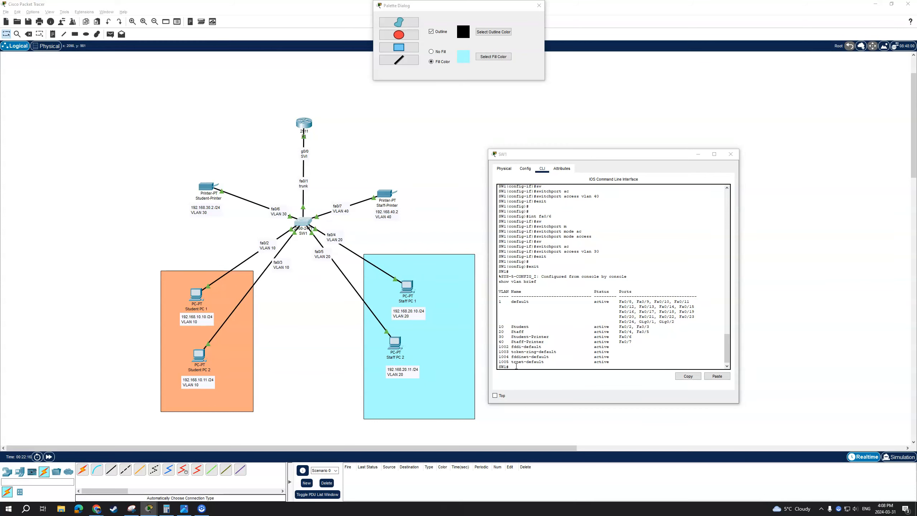
Check SW1's trunk port and its allowed VLANs with show interfaces trunk.
drag(516, 366, 516, 363)
click(516, 364)
key(Return)
key(Return)
text(show int)
key(Tab)
text(trunk)
key(Tab)
key(Return)
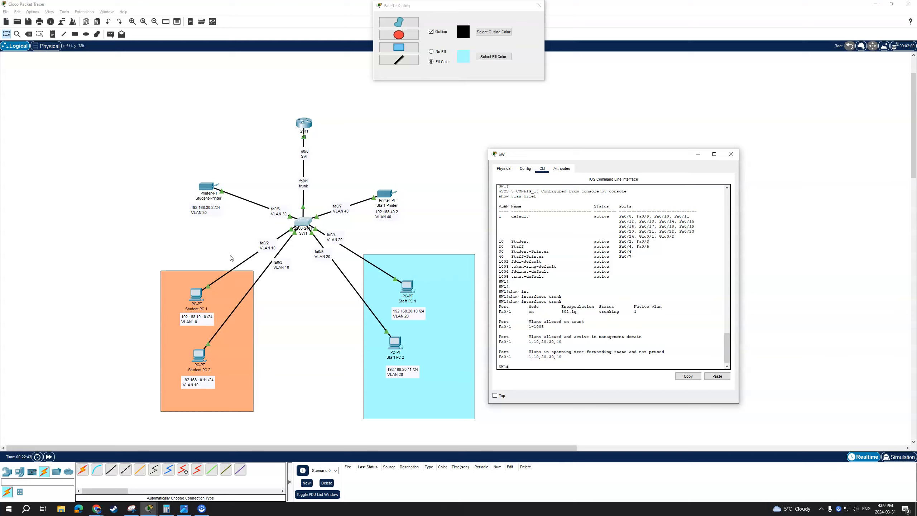
Close the SW1 window and fast-forward the simulation time.
click(730, 154)
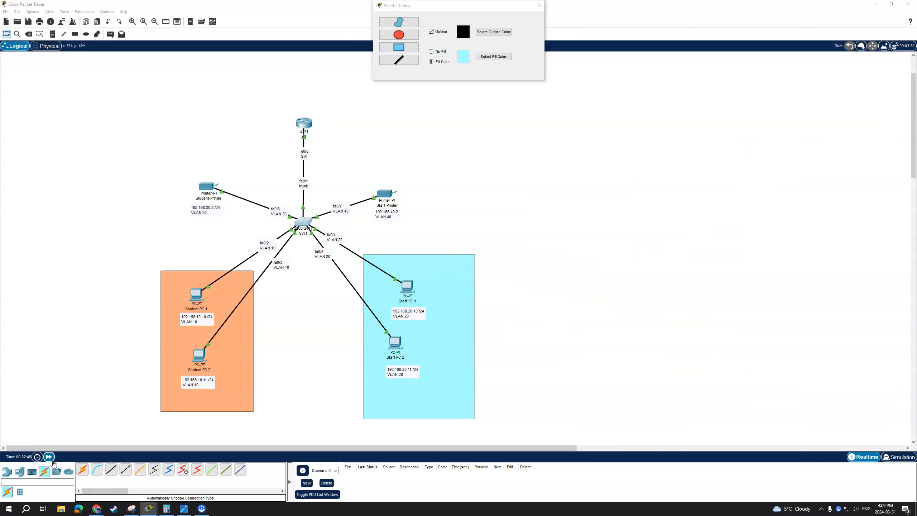
click(49, 457)
click(49, 457)
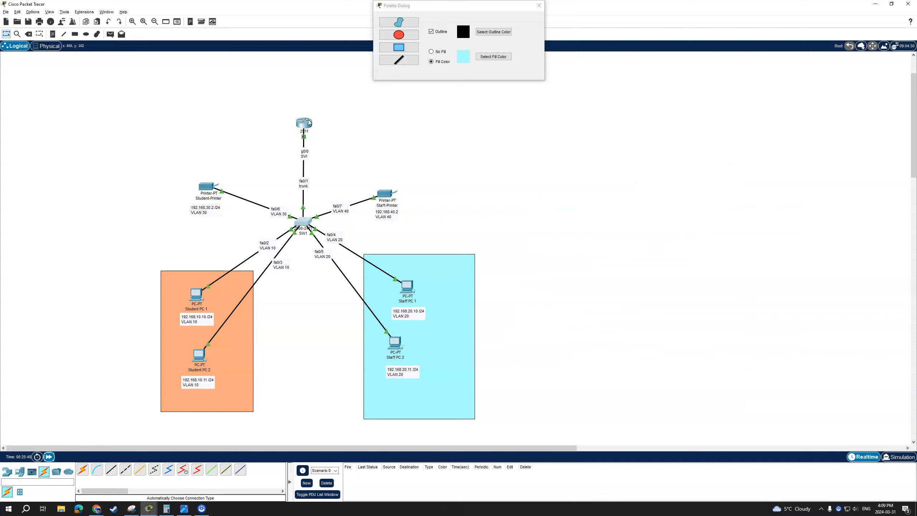
Open router R1's command line and enter global configuration mode with en and conf t.
click(308, 123)
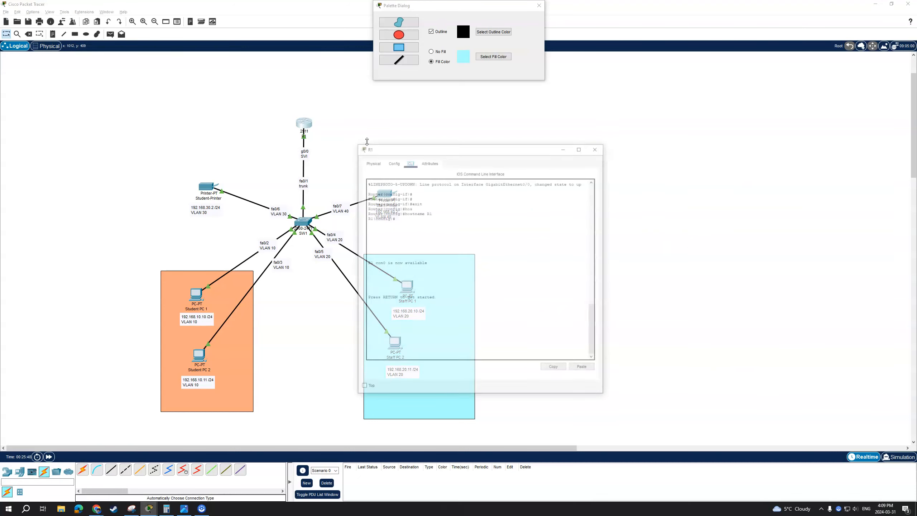
key(Return)
key(Return)
key(Return)
key(Return)
key(Return)
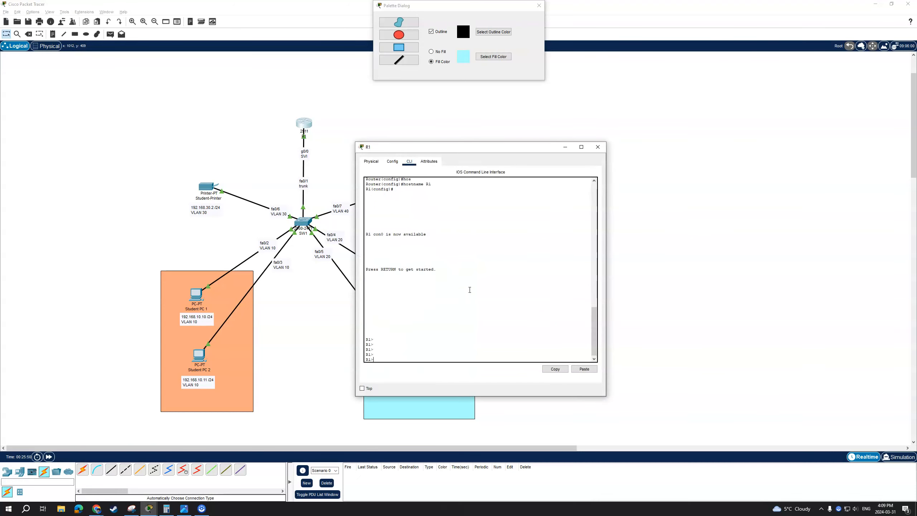
text(en)
key(Return)
text(conf t)
key(Return)
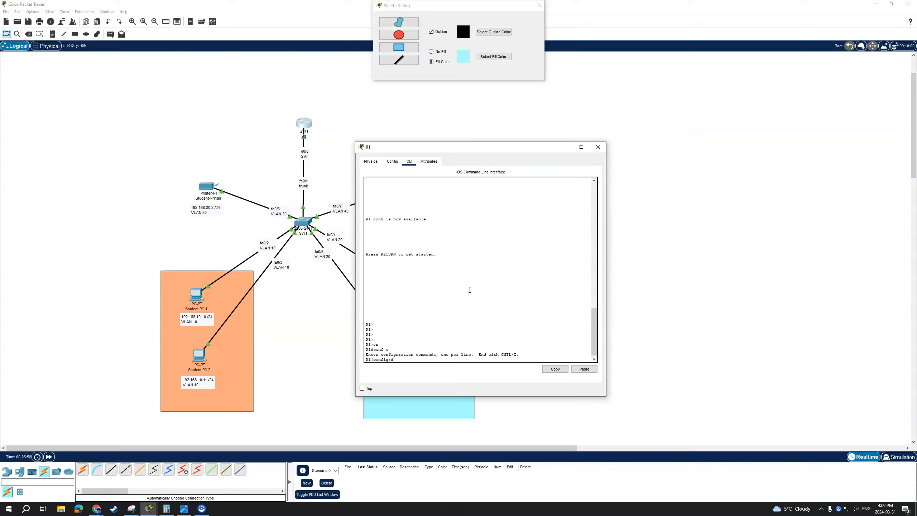
Create R1's subinterface g0/0.10 and set its encapsulation to dot1Q 10.
text(/0.10)
key(Return)
text(en)
key(Tab)
text(d)
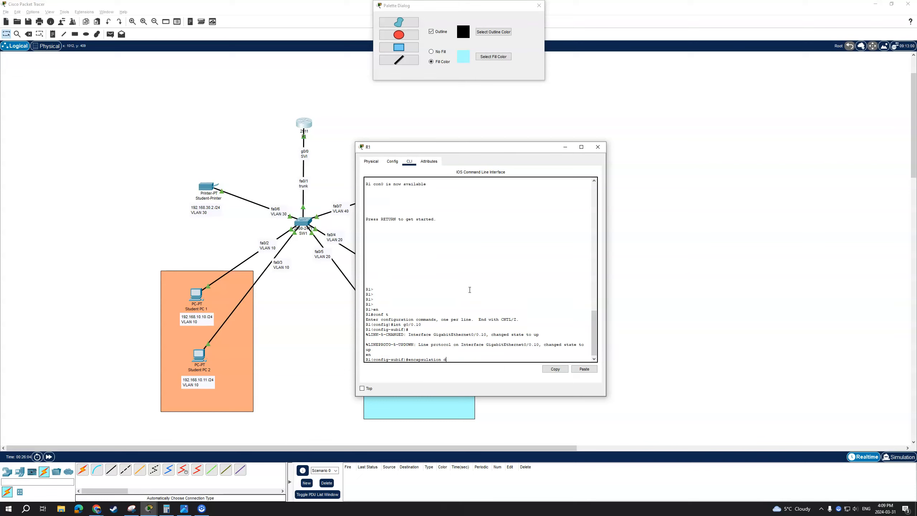
key(Tab)
text(10)
key(Return)
Give subinterface g0/0.10 the IP address 192.168.10.1 255.255.255.0, and exit subinterface configuration.
text(ip )
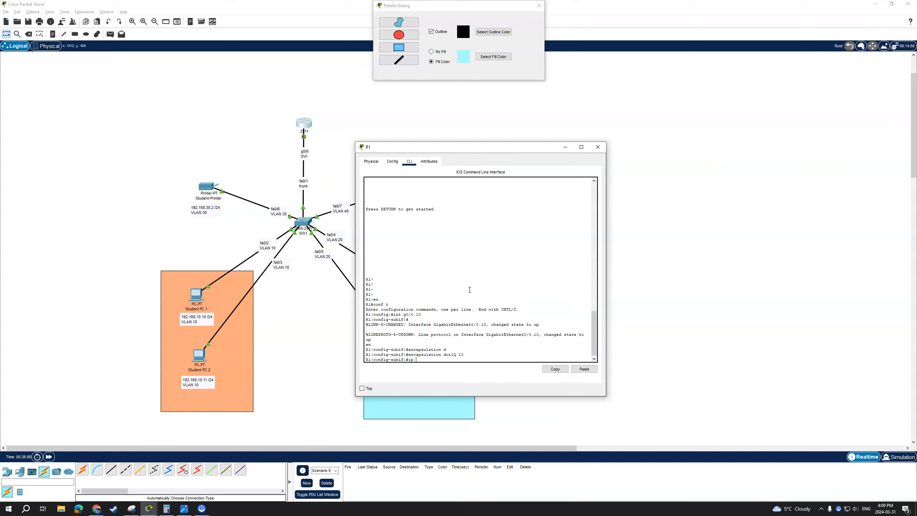
text(ad)
key(Tab)
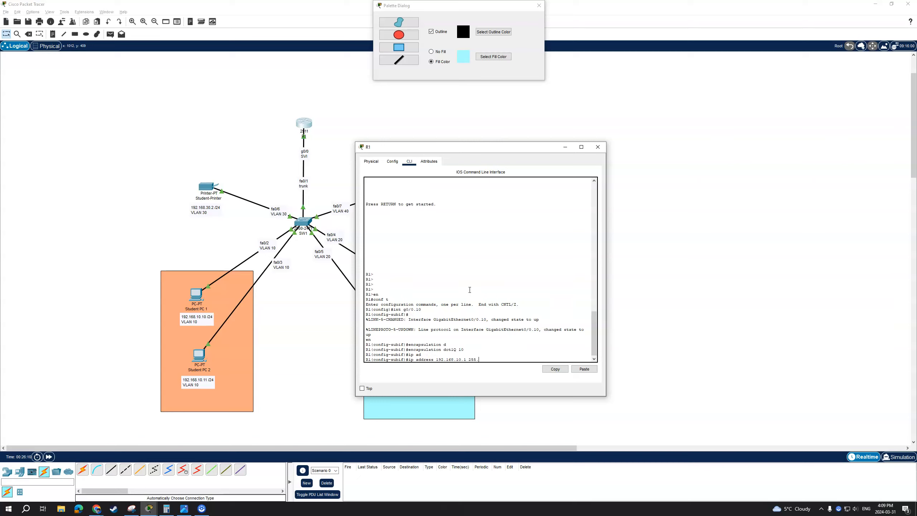
text(.255.0)
key(Return)
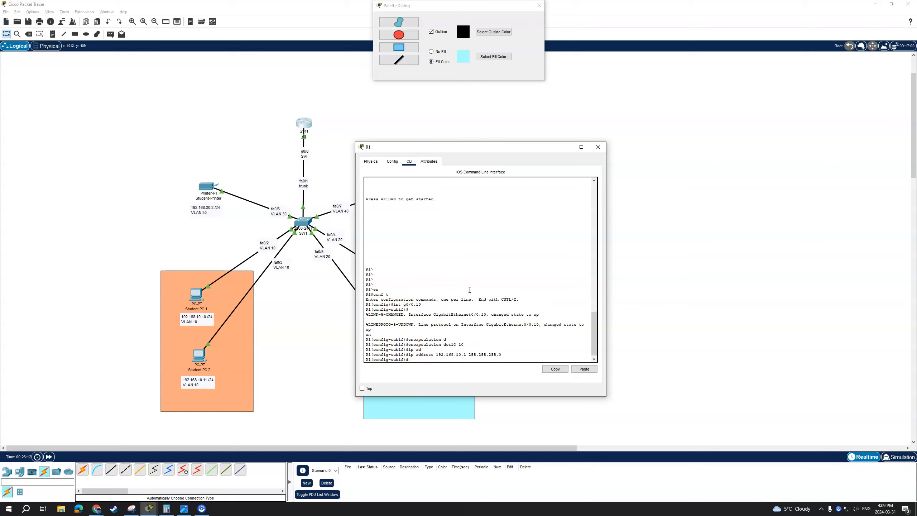
text(exit)
key(Return)
Create R1's subinterface g0/0.20 and set its encapsulation to dot1Q 20.
text(int g0/0.20)
key(Return)
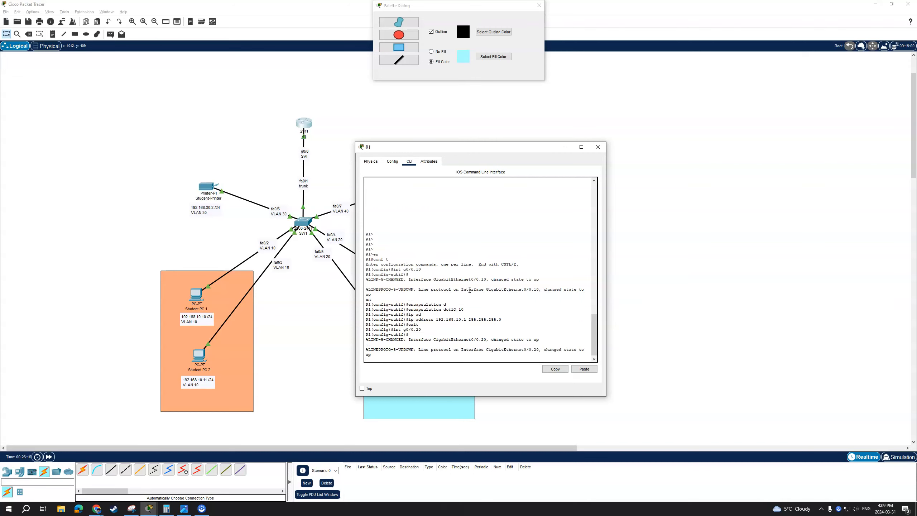
key(Return)
key(Return)
text(en)
key(Tab)
text(d)
key(Tab)
text(20)
key(Return)
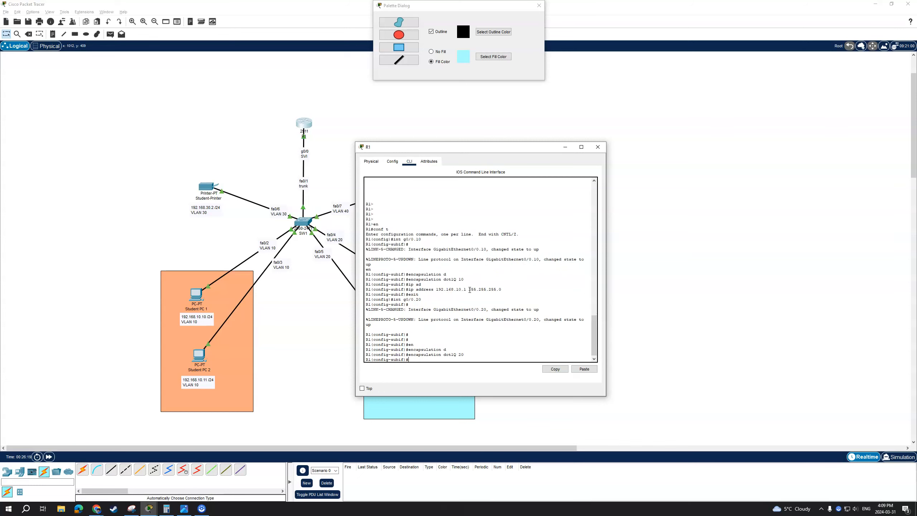
Give subinterface g0/0.20 the IP address 192.168.20.1 255.255.255.0, and exit subinterface configuration.
text(ip ad)
key(Tab)
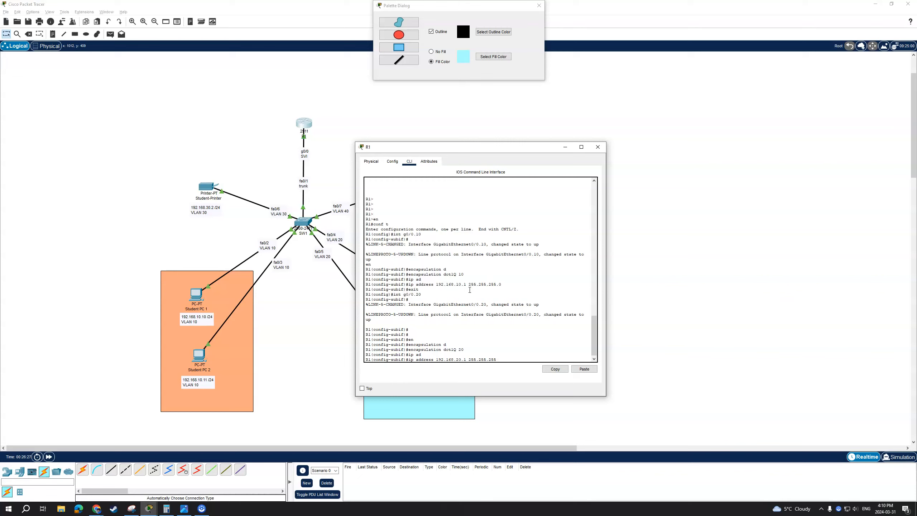
key(Return)
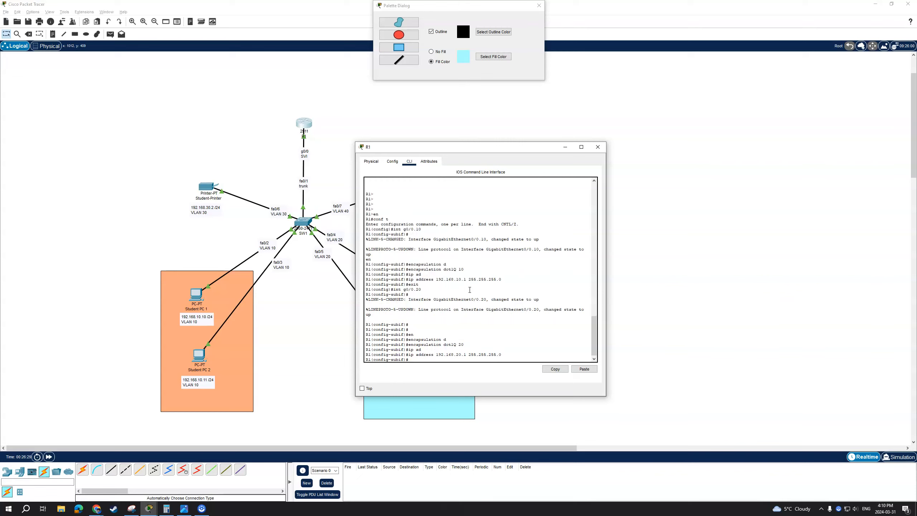
text(exit)
key(Return)
key(Return)
key(Return)
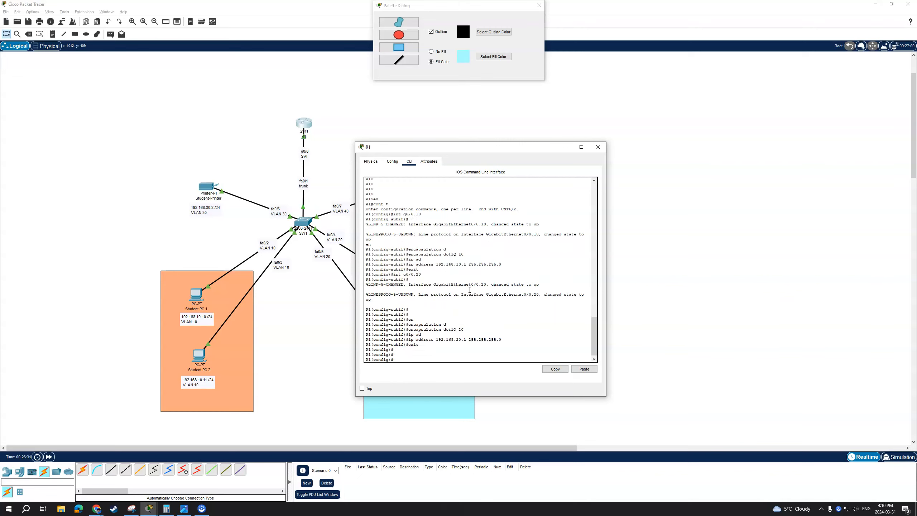
Create R1's subinterface g0/0.30 and set its encapsulation to dot1Q 30.
text(int g0/0.30)
key(Return)
key(Return)
key(Return)
key(Return)
key(Return)
text(en)
key(Tab)
text(d)
key(Tab)
text(3)
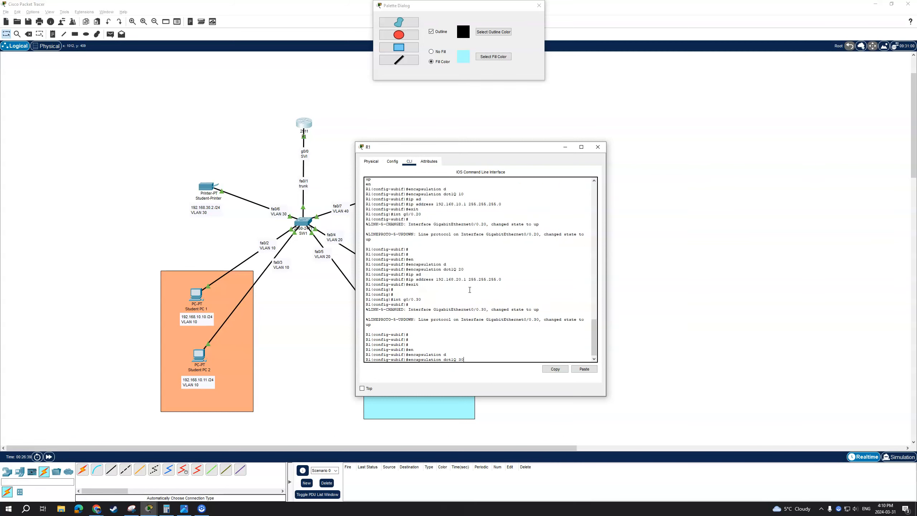
text(0)
key(Return)
Give subinterface g0/0.30 the IP address 192.168.30.1 255.255.255.0, and exit subinterface configuration.
text(ip ad)
key(Tab)
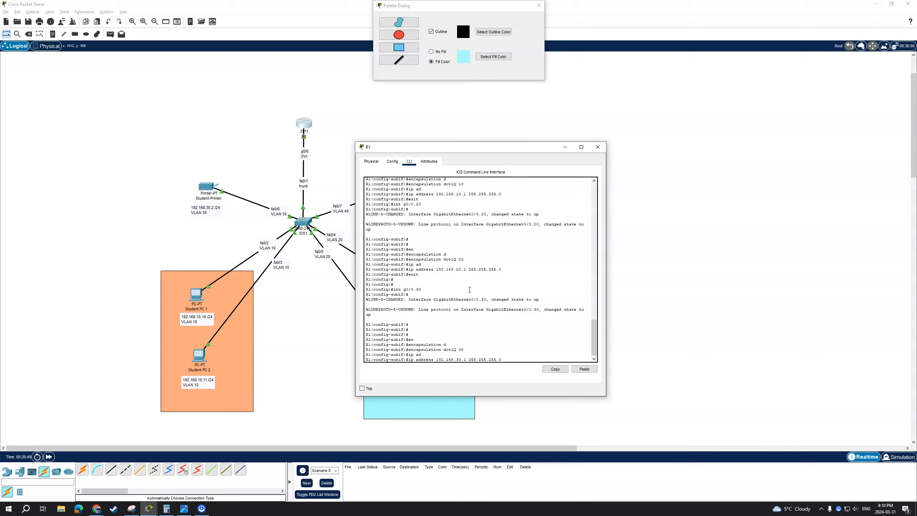
key(Return)
text(exit)
key(Return)
key(Return)
key(Return)
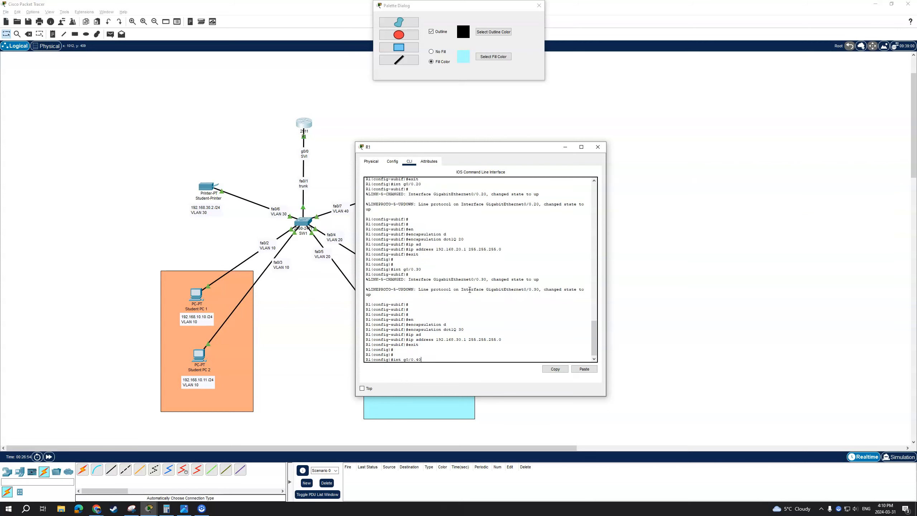
Create R1's subinterface g0/0.40 and set its encapsulation to dot1Q 40.
key(Return)
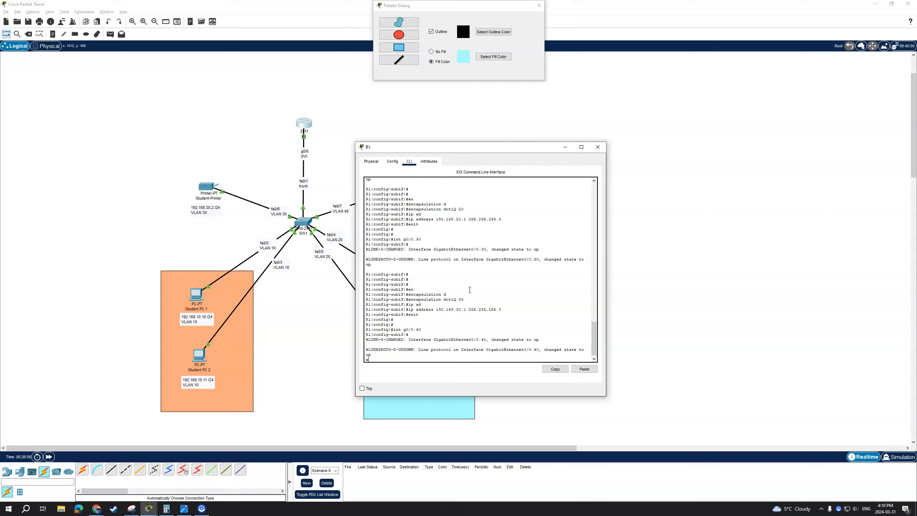
key(Return)
key(Return)
text(en)
key(Tab)
text(d)
key(Tab)
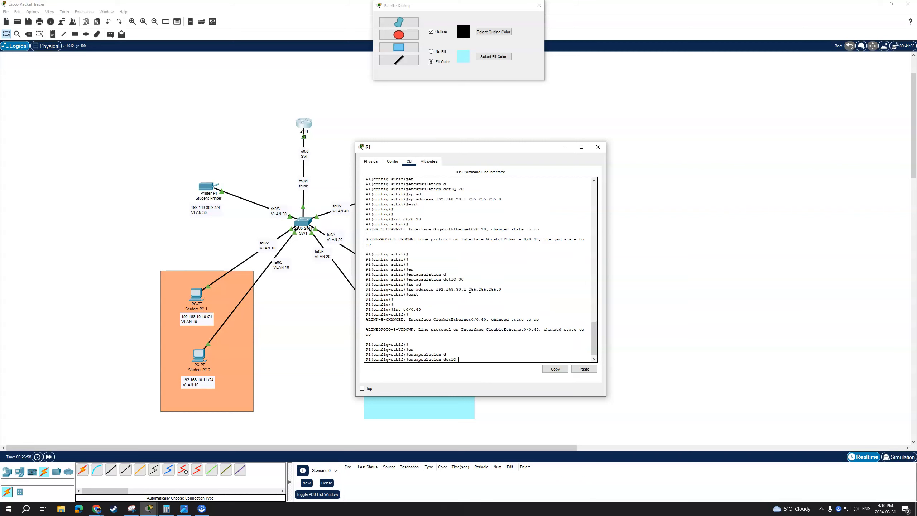
text(40)
key(Return)
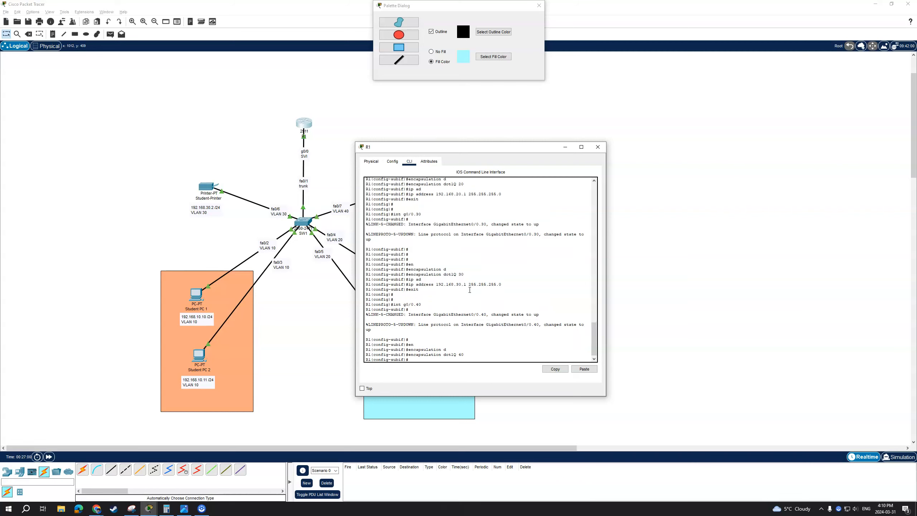
Give subinterface g0/0.40 the IP address 192.168.40.1 255.255.255.0.
key(Return)
key(Return)
key(Return)
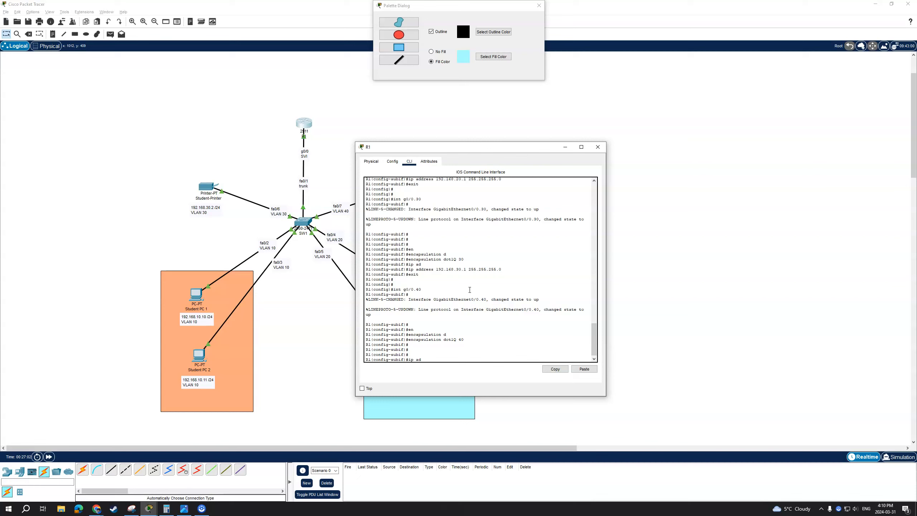
text(ip ad)
key(Tab)
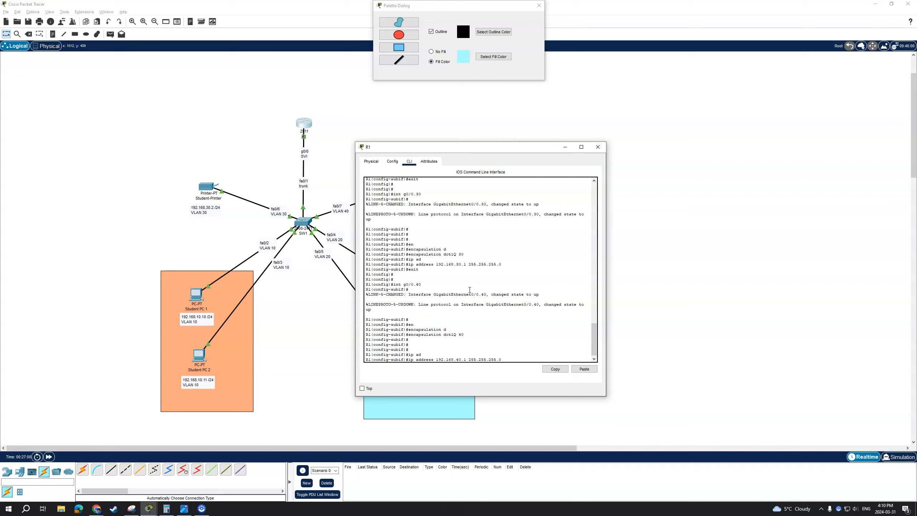
key(Return)
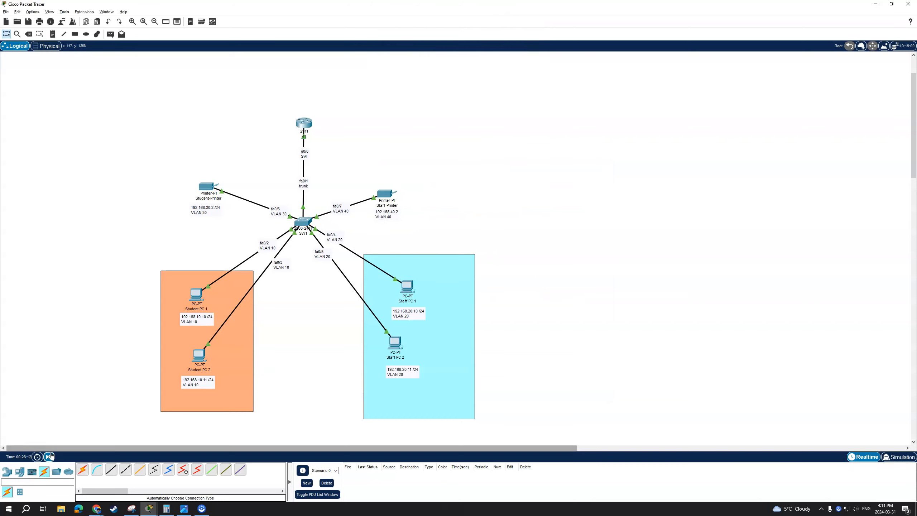
Fast-forward the simulation time and send a simple PDU from Student PC 1 to Student PC 2.
click(50, 456)
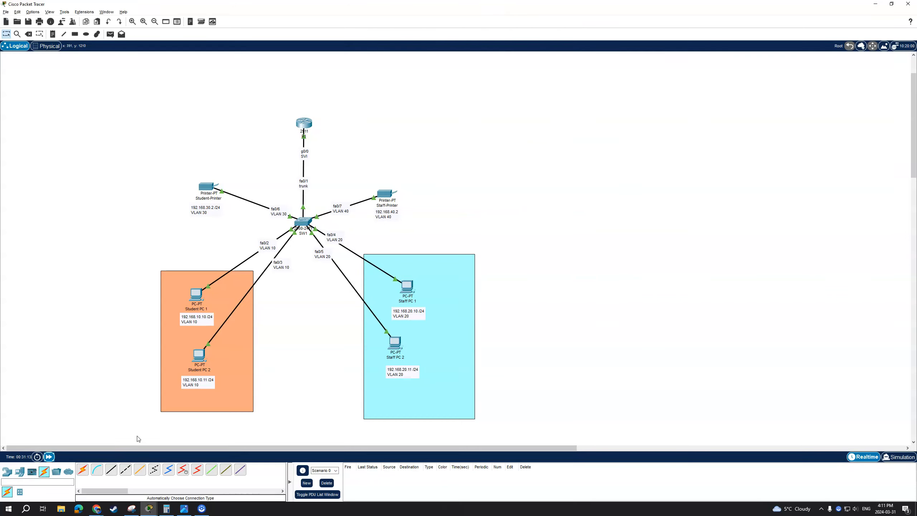
click(113, 36)
click(197, 296)
click(202, 356)
Test inter-VLAN connectivity by sending two simple PDUs from Student PC 1 to Staff PC 1.
key(p)
click(198, 295)
click(406, 286)
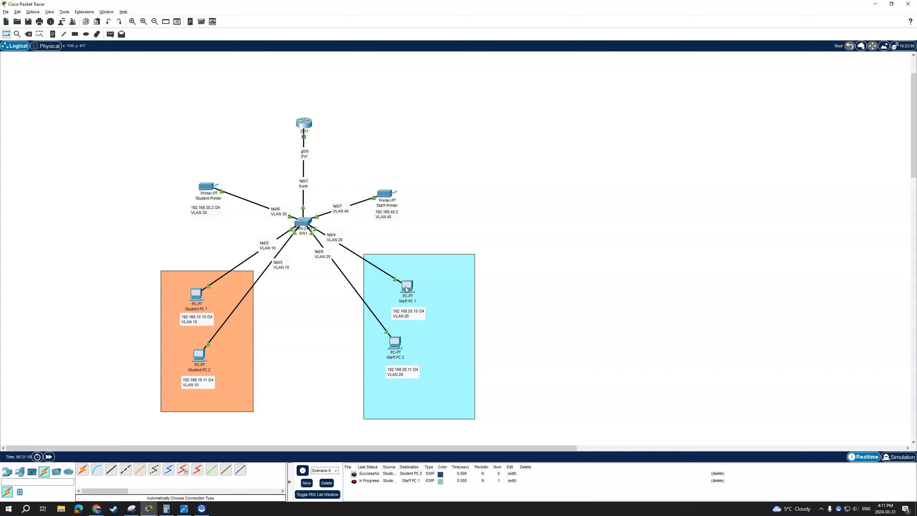
key(p)
click(197, 295)
click(407, 286)
Send a simple PDU from Staff PC 2 to Student PC 1 to test the reverse direction.
key(p)
click(394, 342)
click(196, 293)
Test staff printer reachability by sending two simple PDUs from Staff PC 2 to Staff-Printer.
key(p)
click(394, 342)
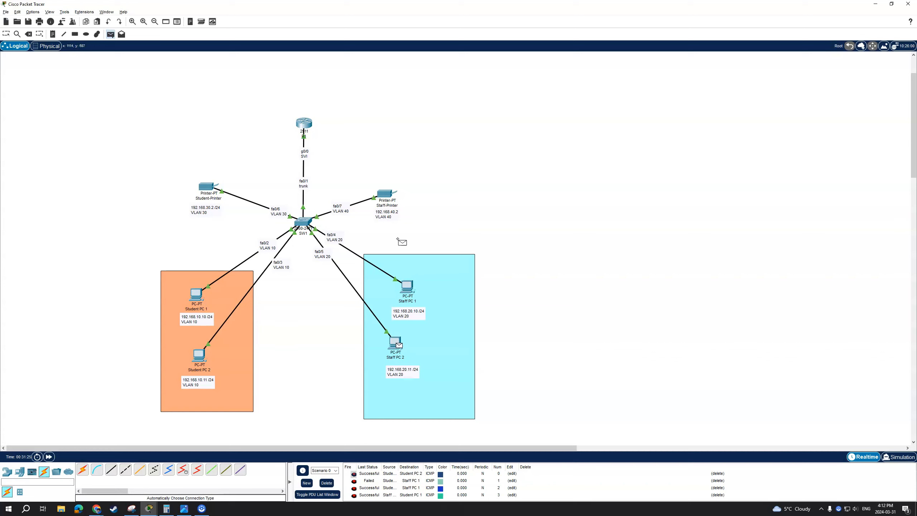
click(387, 195)
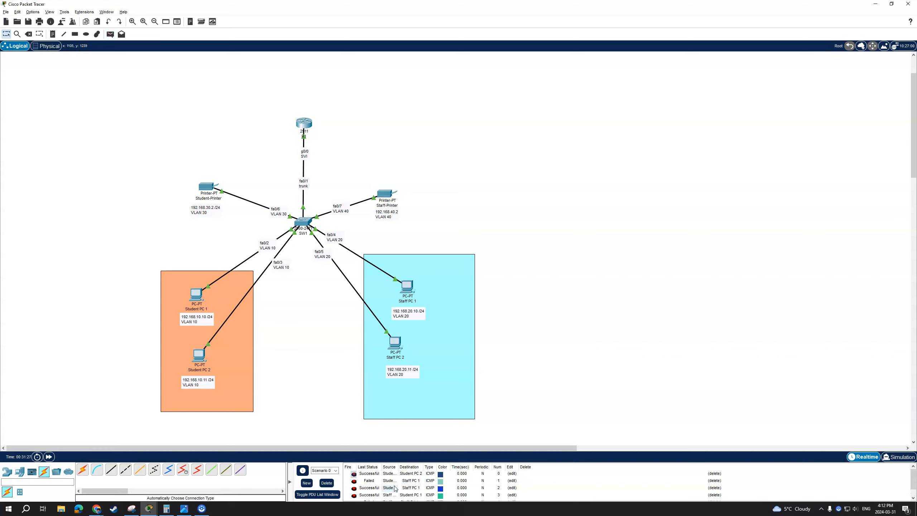
key(p)
click(395, 342)
click(387, 195)
Send two simple PDUs from Staff PC 2 to Student-Printer and check their entries in the PDU list.
key(p)
click(394, 342)
click(212, 187)
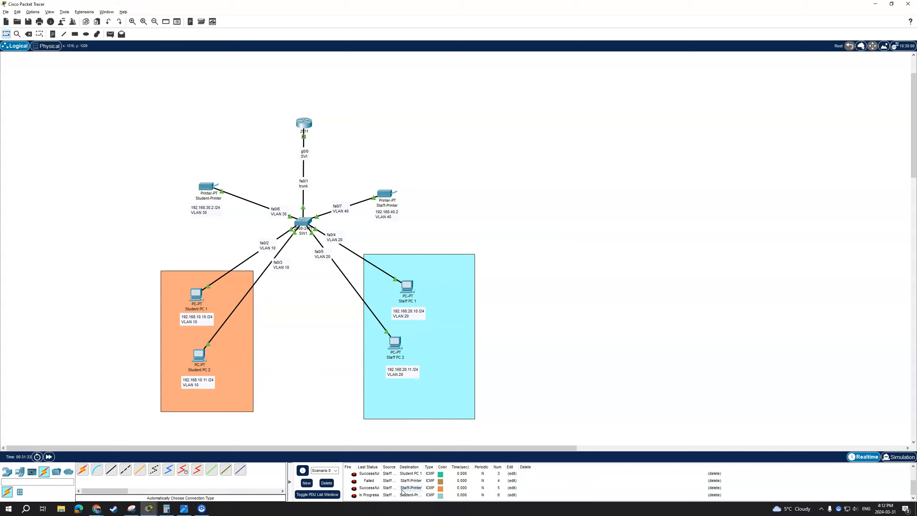
key(p)
click(395, 342)
click(209, 187)
scroll(412, 480, down, 2)
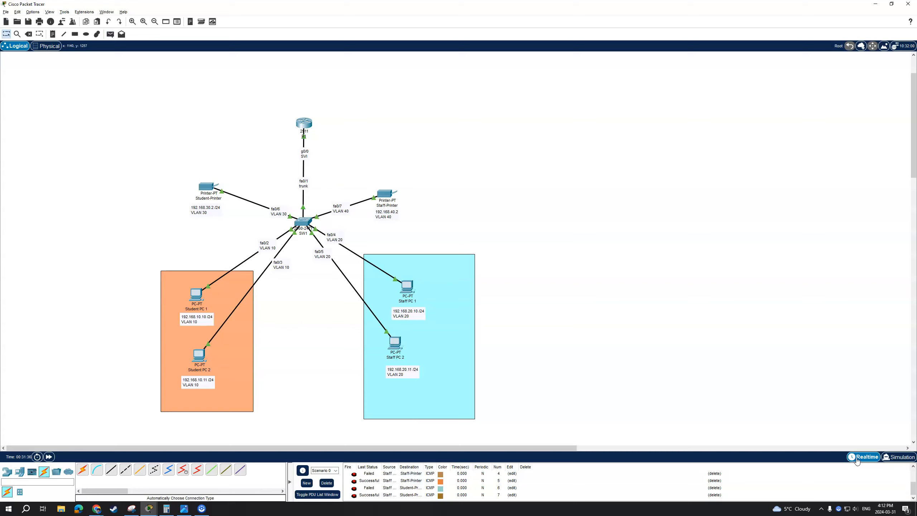
Delete all the test PDUs from Scenario 0's PDU list.
click(710, 474)
click(711, 474)
click(712, 474)
click(713, 473)
click(714, 474)
click(714, 474)
click(715, 474)
click(715, 474)
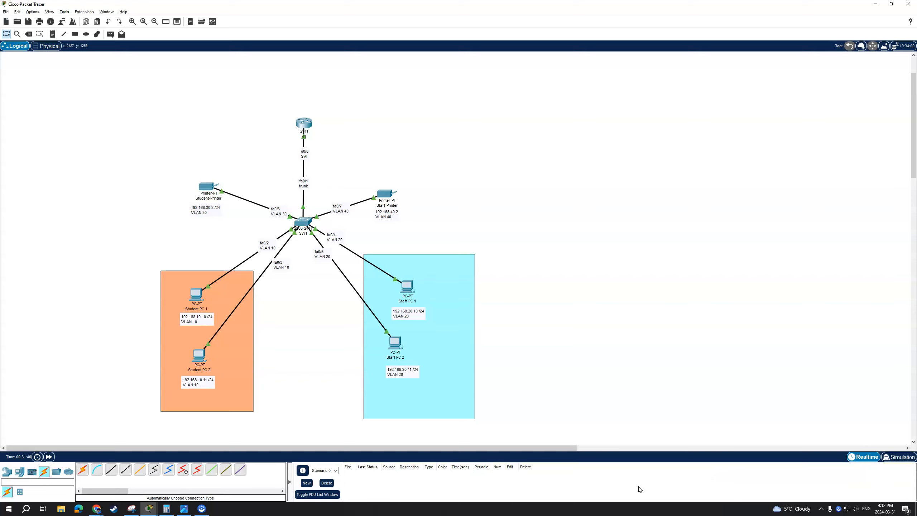
Send simple PDUs from Student PC 1 to Student-Printer and to Staff-Printer to test access before filtering.
key(p)
click(197, 294)
click(207, 184)
key(p)
click(196, 294)
click(385, 195)
Send a simple PDU from Staff PC 1 to Student-Printer.
key(p)
click(407, 287)
click(208, 184)
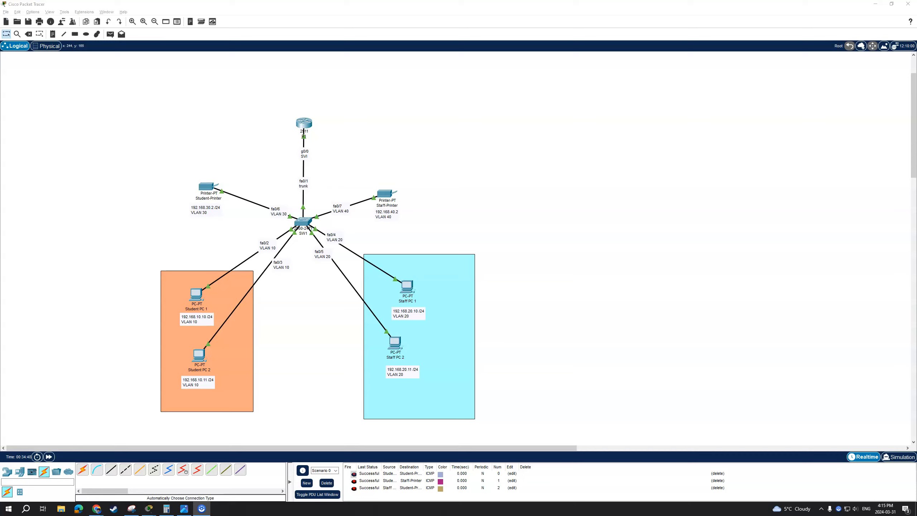
Return to R1's command line and exit subinterface g0/0.40 configuration to global configuration mode.
click(60, 187)
click(305, 126)
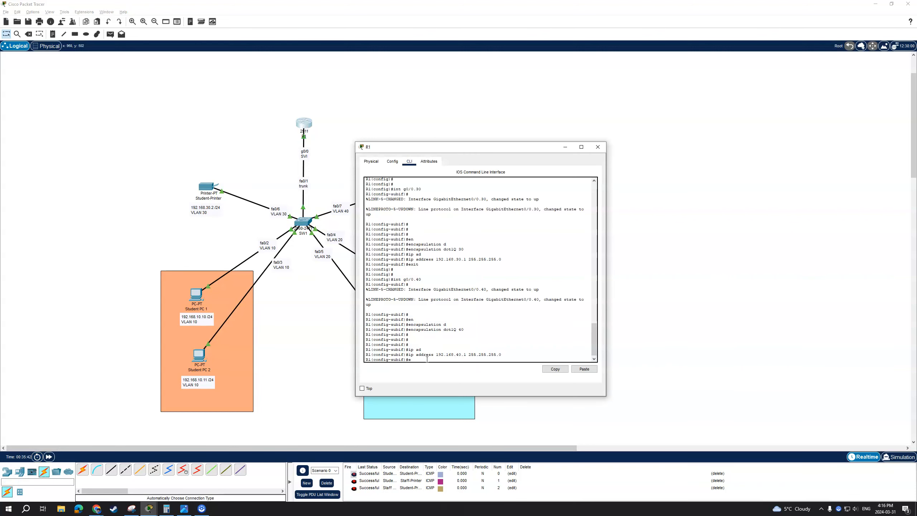
text(exit)
key(Return)
key(Return)
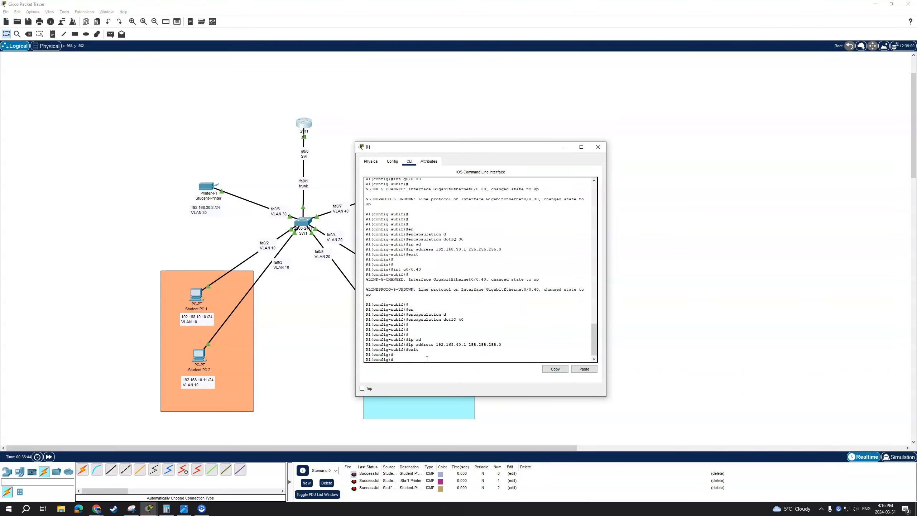
key(Return)
key(Return)
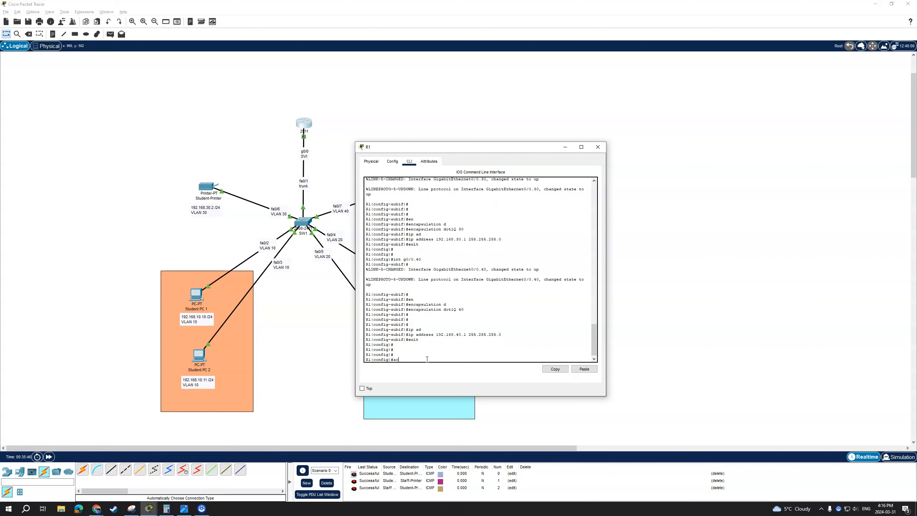
Create access-list 100 on R1 permitting ip from 192.168.10.0 0.0.0.255 to host 192.168.30.2.
text(ac)
key(Tab)
text(100 permit ip)
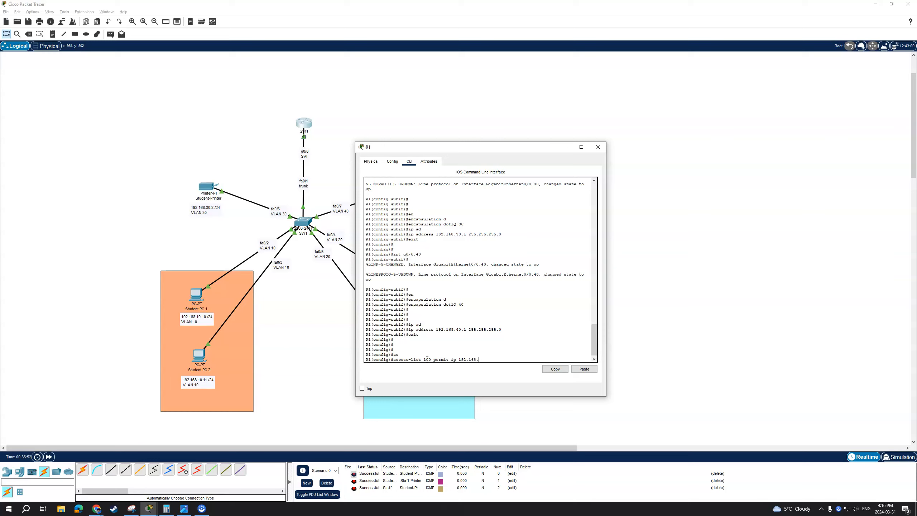
text( 192.168.10.0 0.0.0.255 host 192.168.30.2)
double_click(427, 360)
click(566, 358)
key(Return)
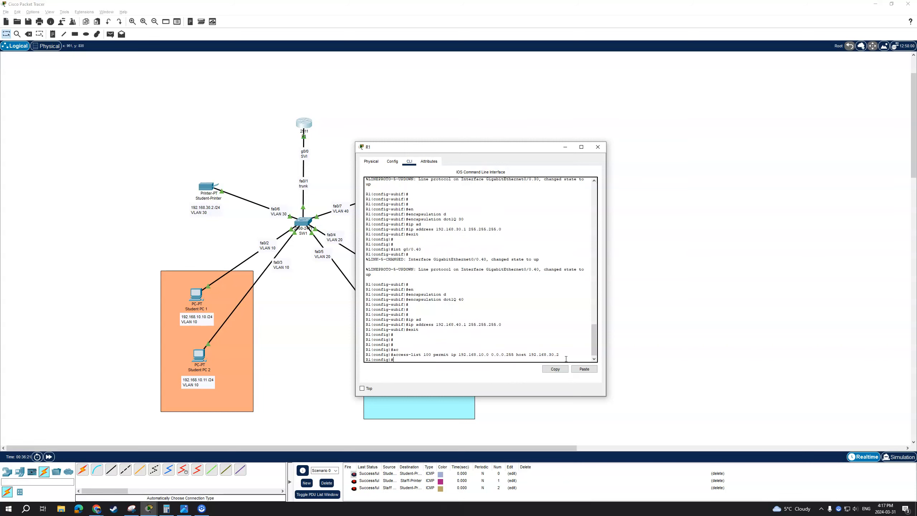
Add an access-list 100 entry denying ip from any to host 192.168.30.2.
text(ac)
key(Tab)
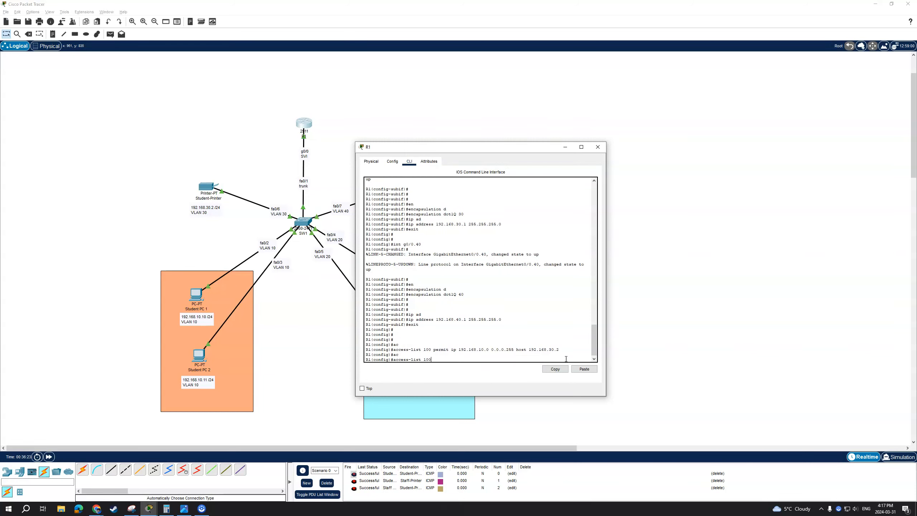
text(100 deny ip any host 192.168.30.2)
key(Return)
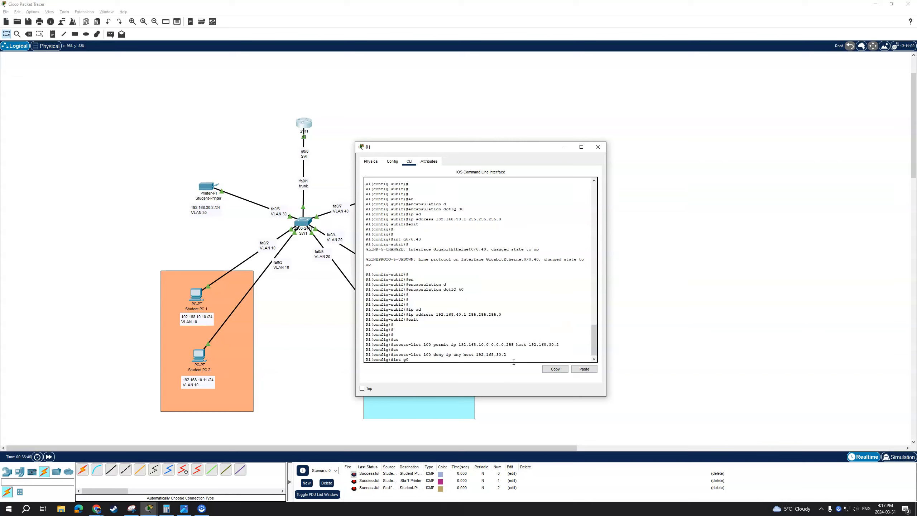
Apply access-group 100 outbound on R1's subinterface g0/0.30, and exit subinterface configuration.
text(0.30)
key(Return)
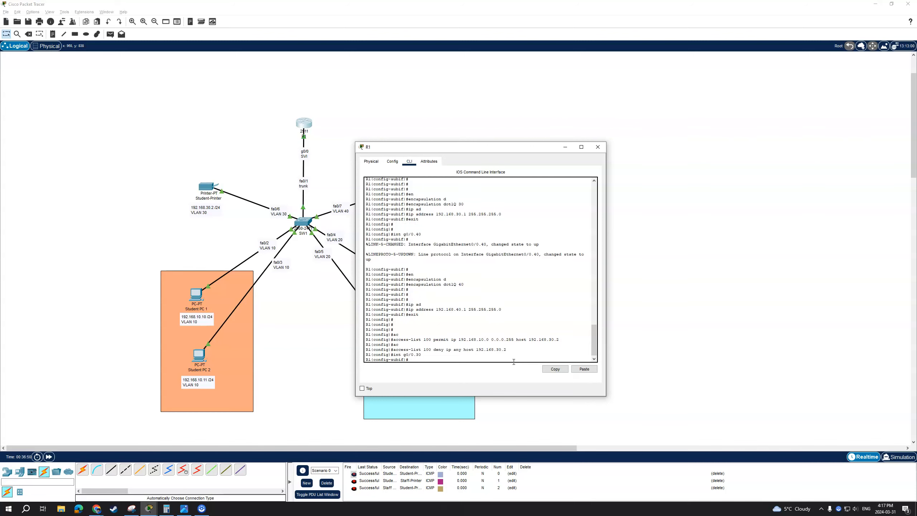
key(Tab)
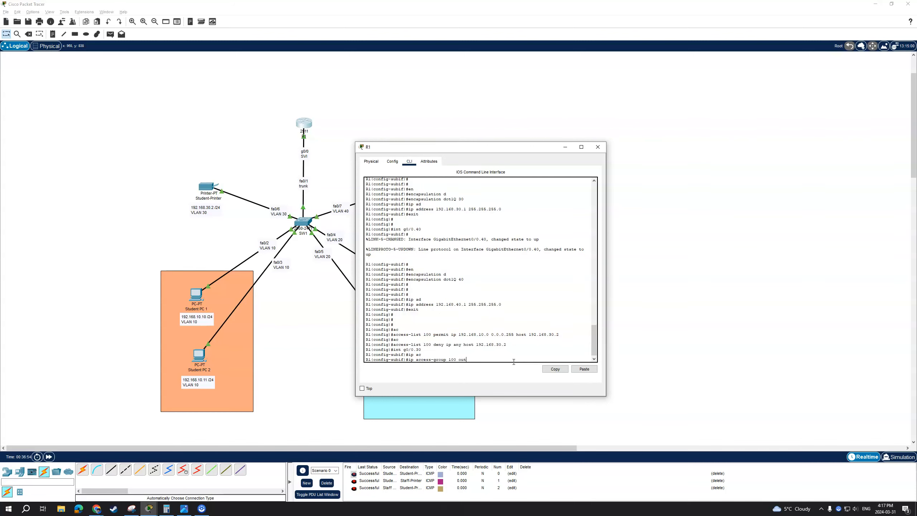
key(Return)
text(exit)
key(Return)
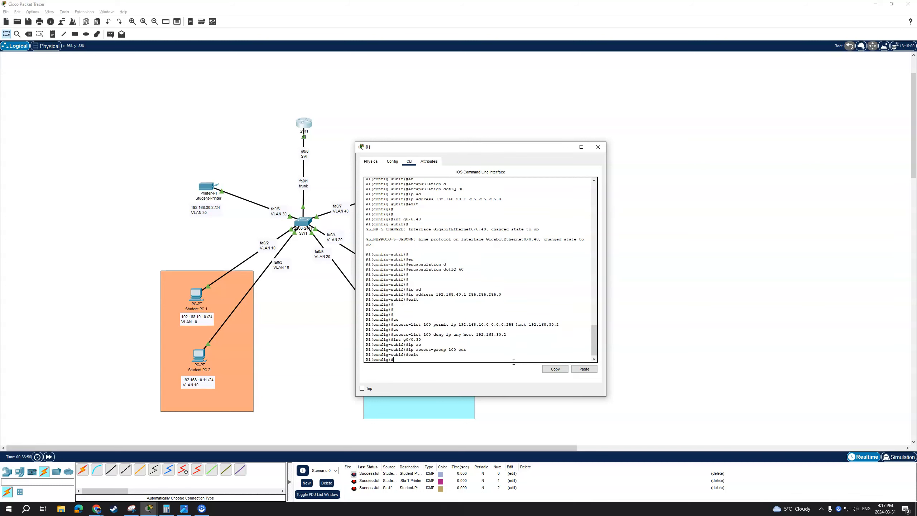
key(Return)
key(Return)
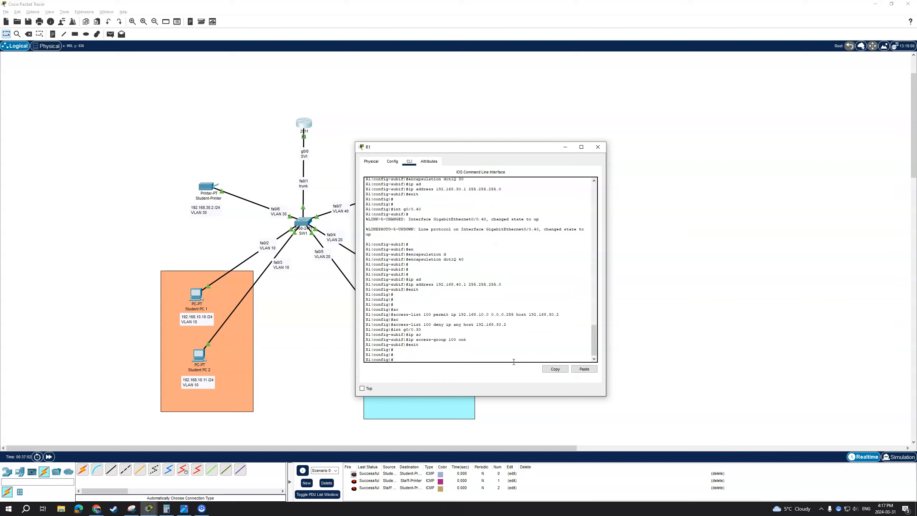
Create access-list 110 on R1 permitting ip from 192.168.20.0 0.0.0.255 to host 192.168.40.2.
text(ac)
key(Tab)
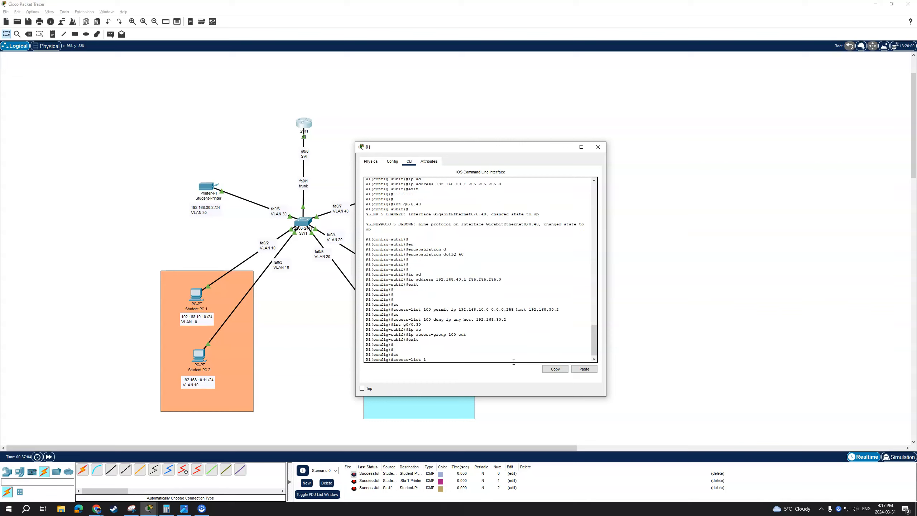
text(110 per)
key(Tab)
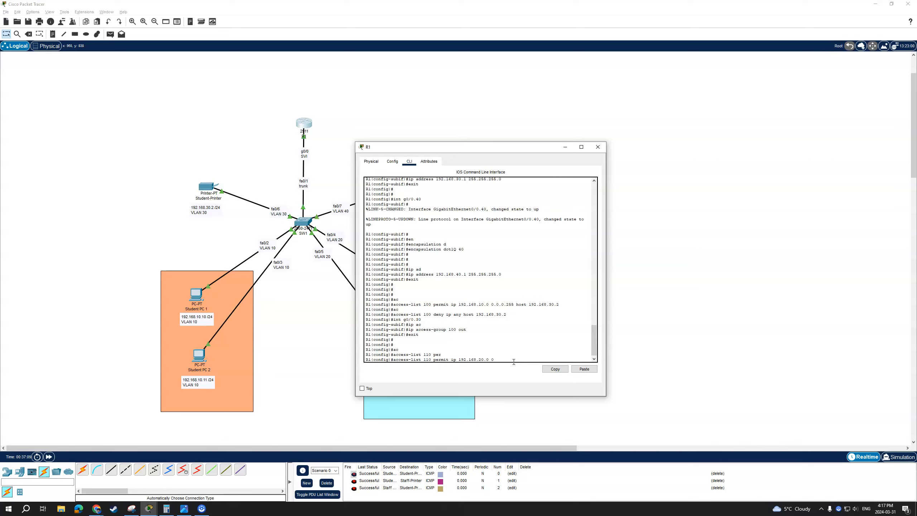
text(255 host 192.168.40.2)
triple_click(508, 359)
click(502, 361)
drag(504, 360, 492, 360)
click(569, 359)
drag(420, 147, 640, 155)
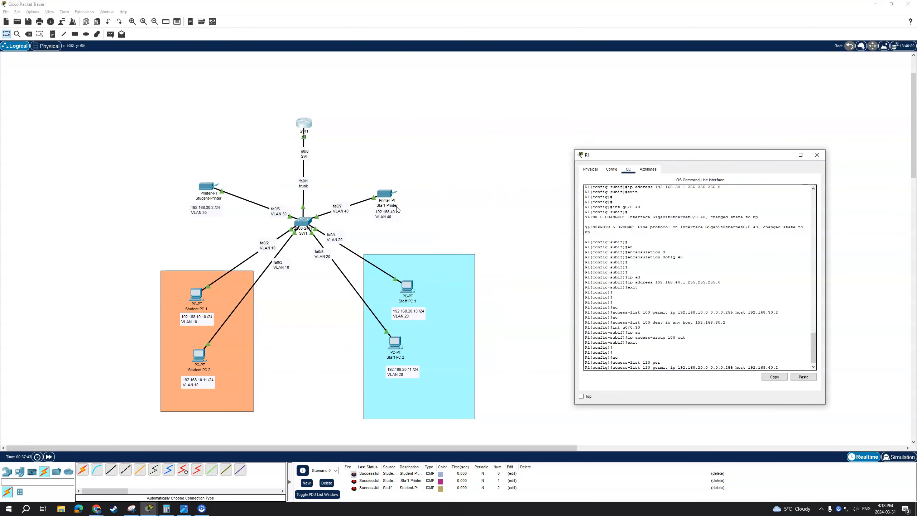
drag(741, 151, 564, 141)
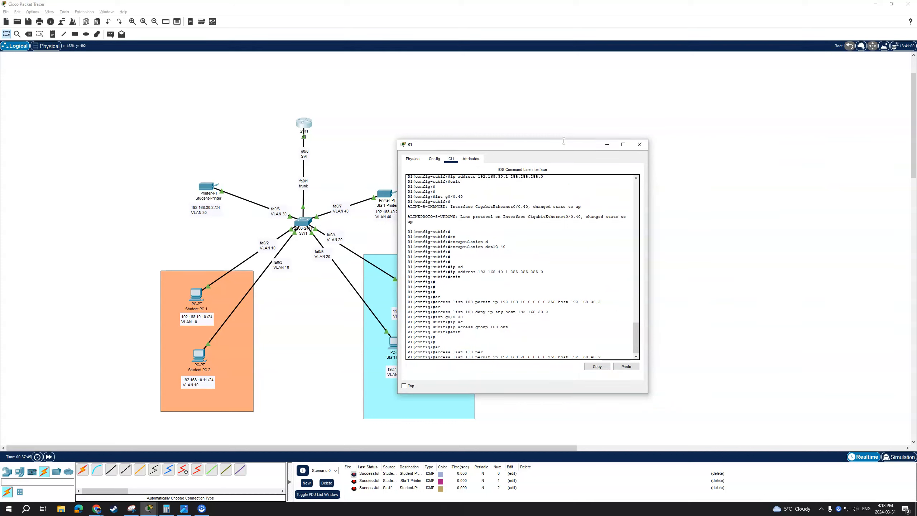
key(Return)
Add an access-list 110 entry denying ip from any to host 192.168.40.2.
text(ac)
key(Tab)
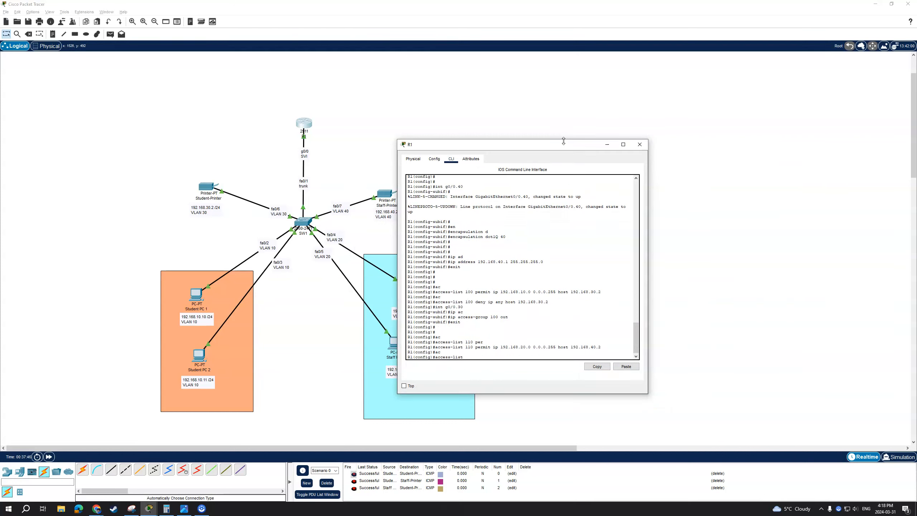
text(110 den)
key(Tab)
text(ip any)
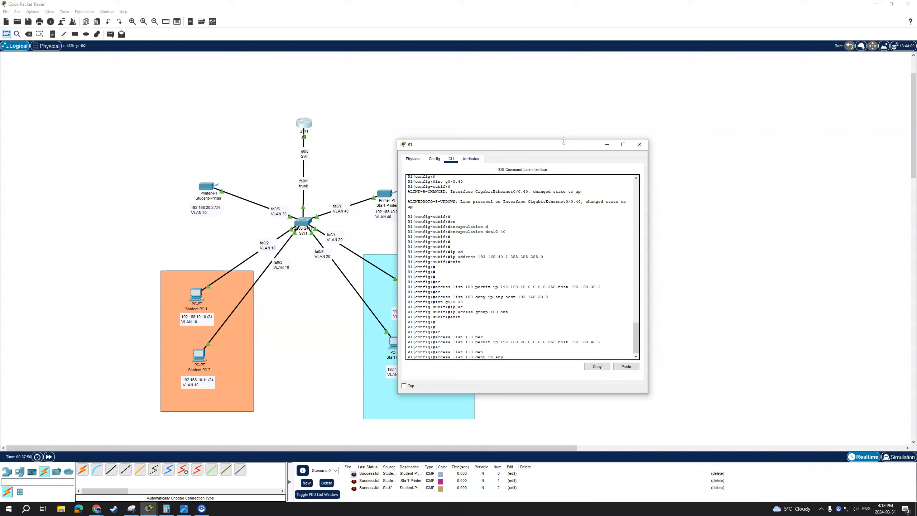
text( host 192.168.40.2)
key(Return)
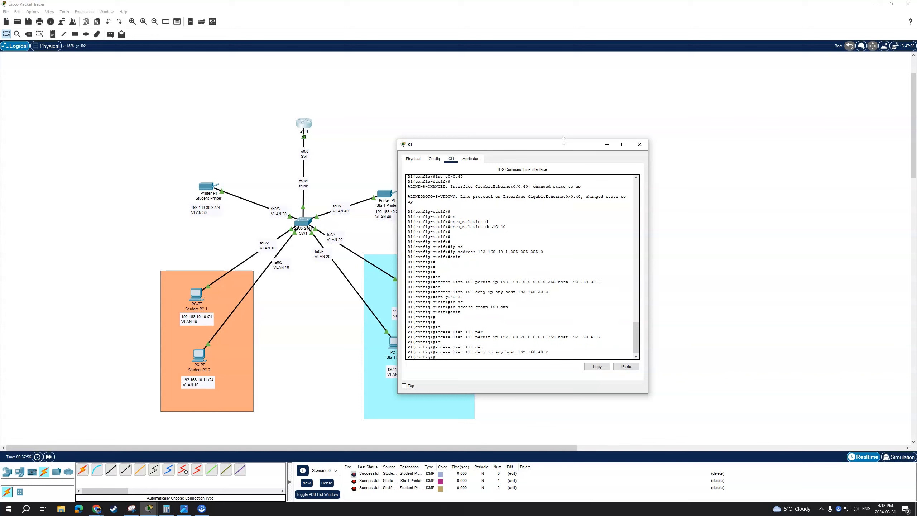
key(Return)
key(Return)
Apply access-group 110 outbound on R1's subinterface g0/0.40, and exit subinterface configuration.
text(int g0./)
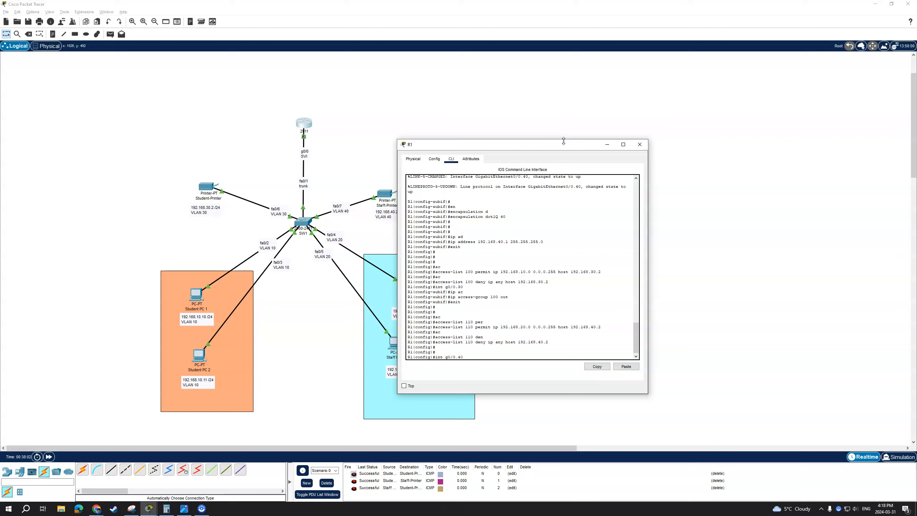
text(40)
key(Return)
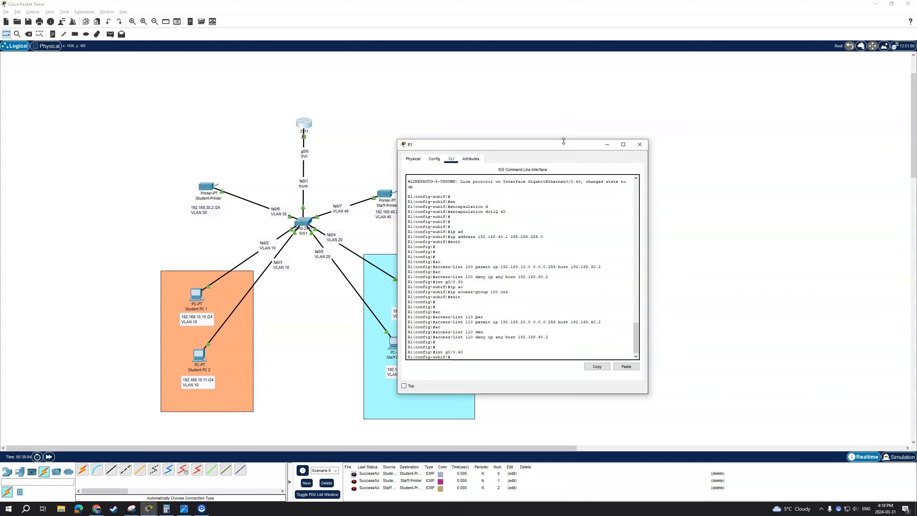
text(ip ac)
key(Tab)
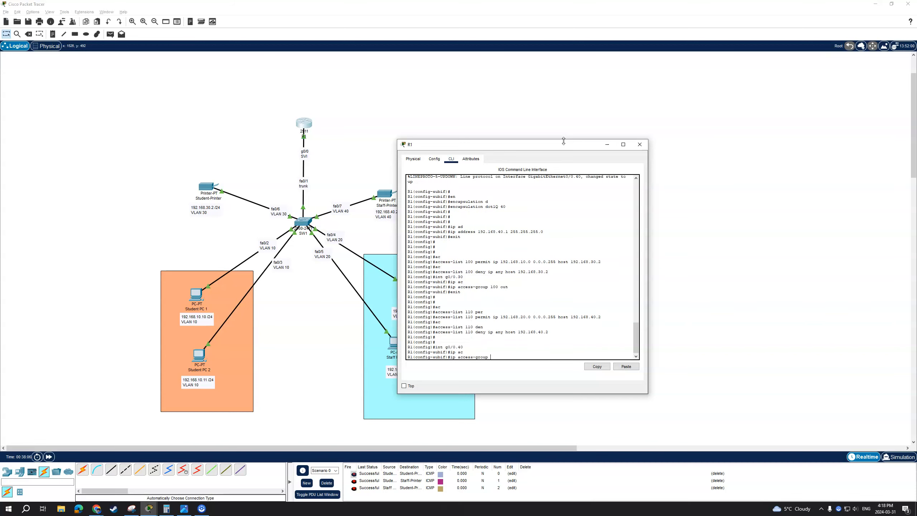
text(110 out)
key(Return)
text(exit)
key(Return)
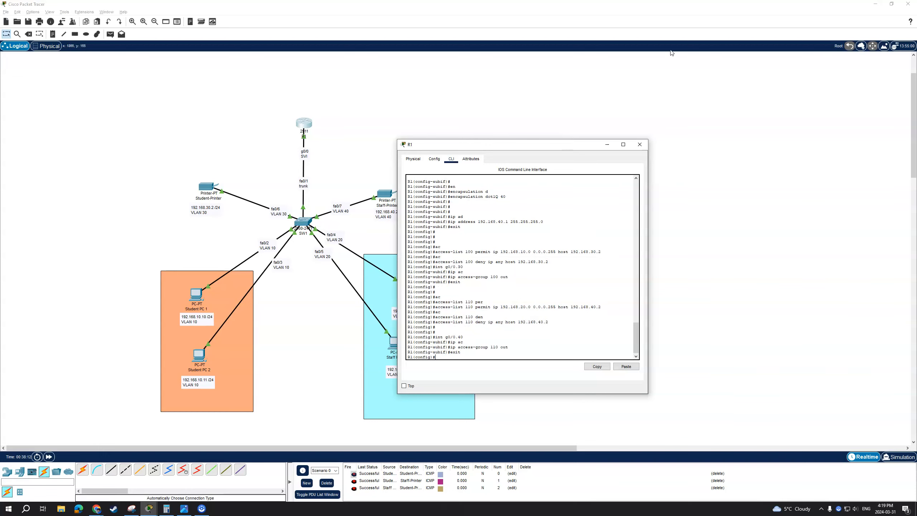
Close R1's configuration window and delete the three earlier test PDUs from the PDU list.
click(639, 144)
click(718, 473)
click(717, 473)
click(717, 473)
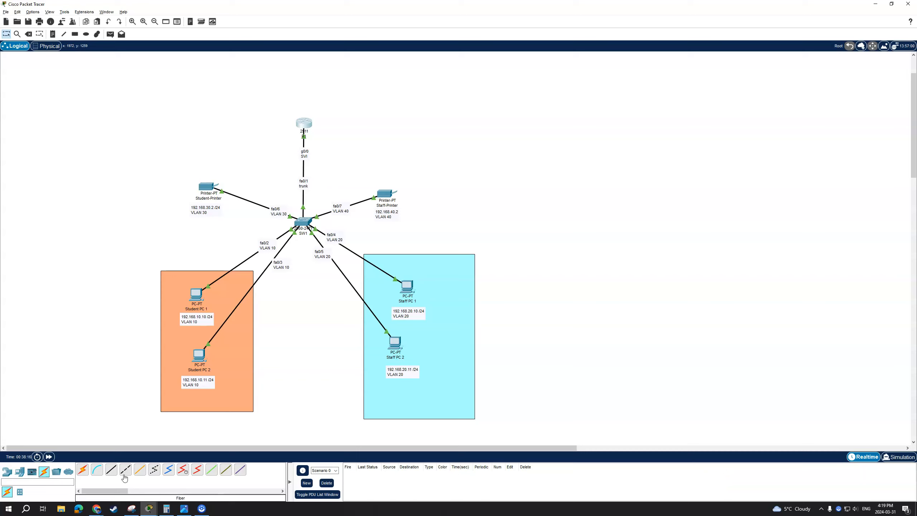
Fast-forward the network's simulation time five times.
click(48, 457)
click(49, 457)
click(49, 456)
click(48, 456)
click(49, 457)
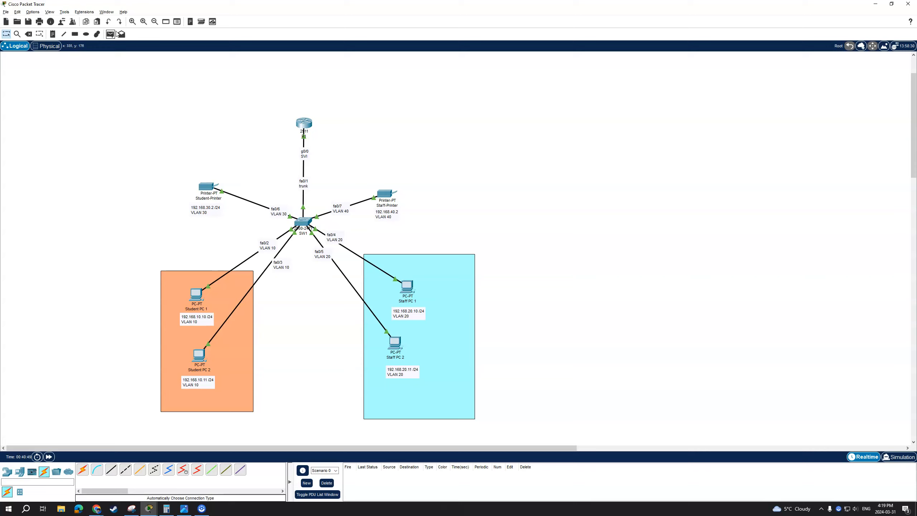
Test the access lists by sending simple PDUs from Student PC 1 to Student-Printer and to Staff-Printer.
click(110, 34)
click(197, 295)
click(210, 198)
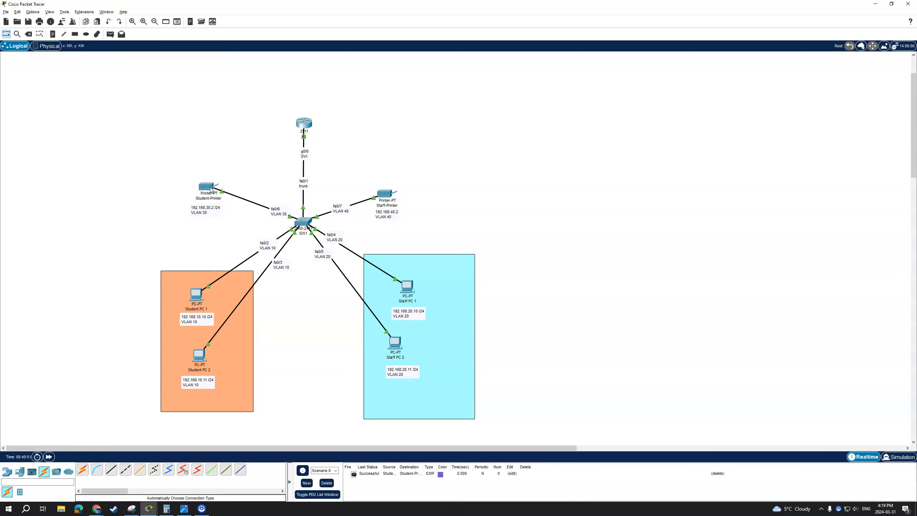
click(111, 34)
click(197, 294)
click(393, 197)
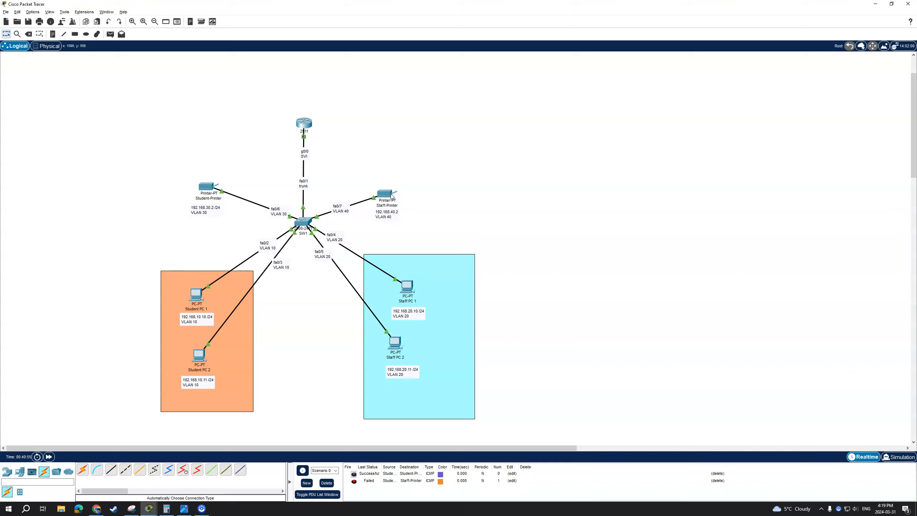
Test the access lists by sending simple PDUs from Staff PC 1 to Staff-Printer and to Student-Printer.
click(110, 34)
click(408, 287)
click(383, 213)
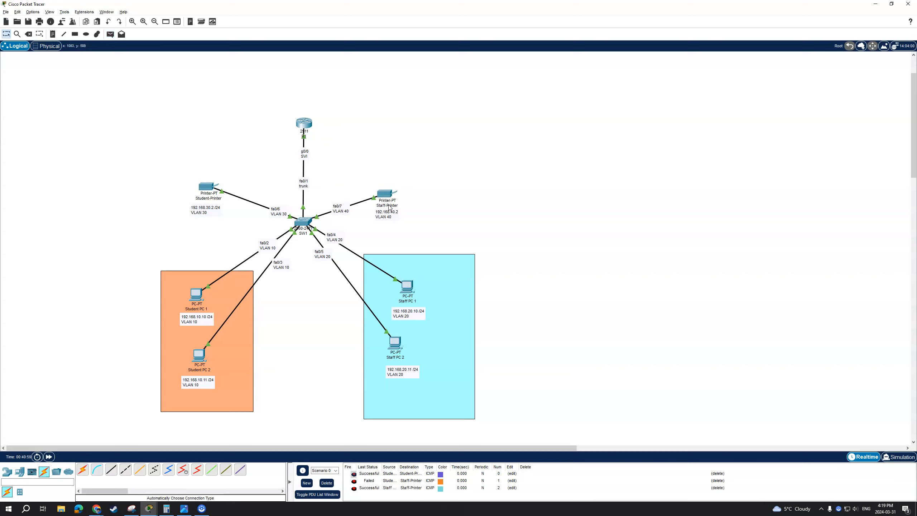
click(111, 34)
click(408, 287)
click(210, 188)
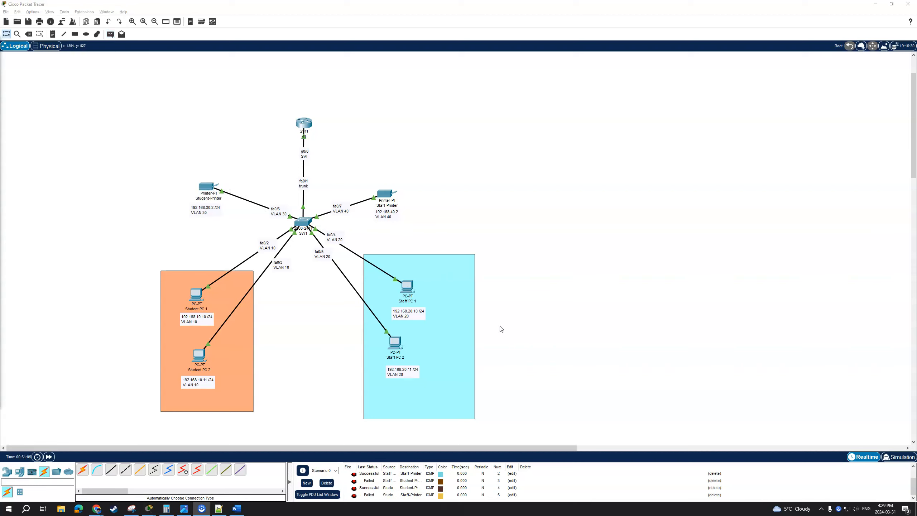
scroll(491, 329, up, 2)
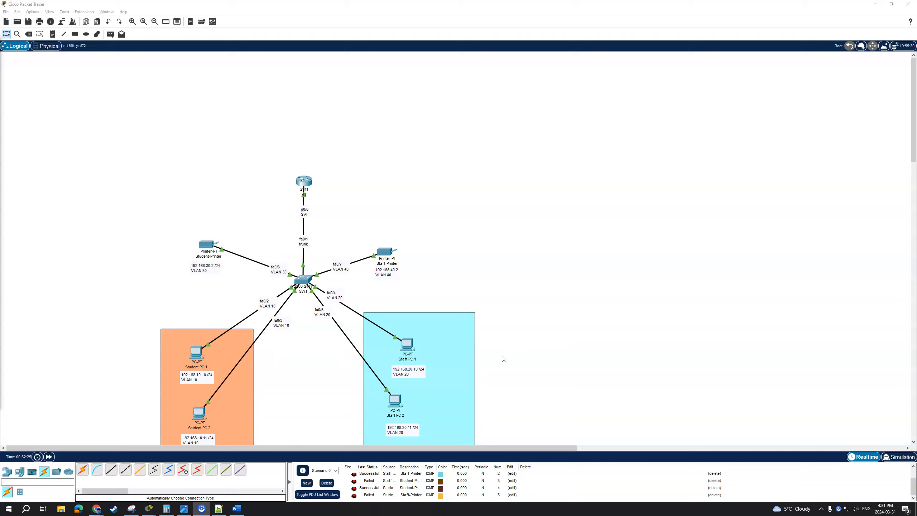
scroll(416, 386, down, 2)
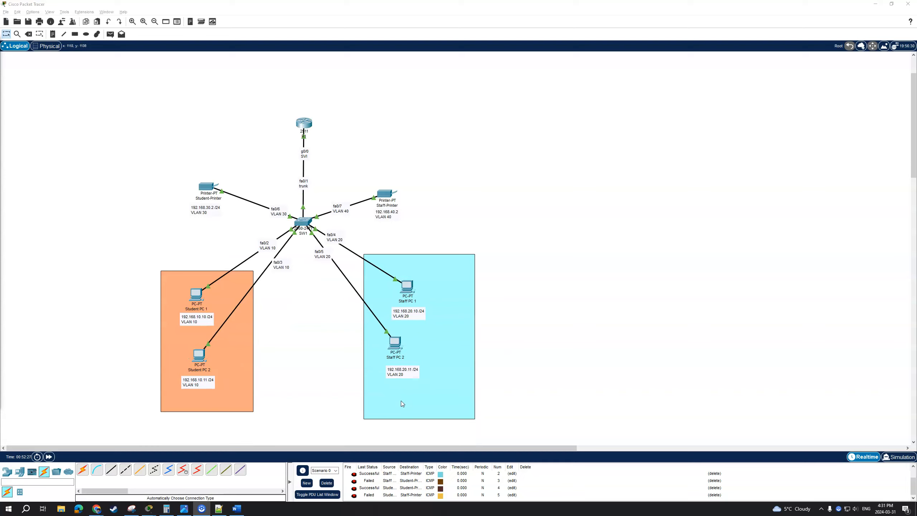